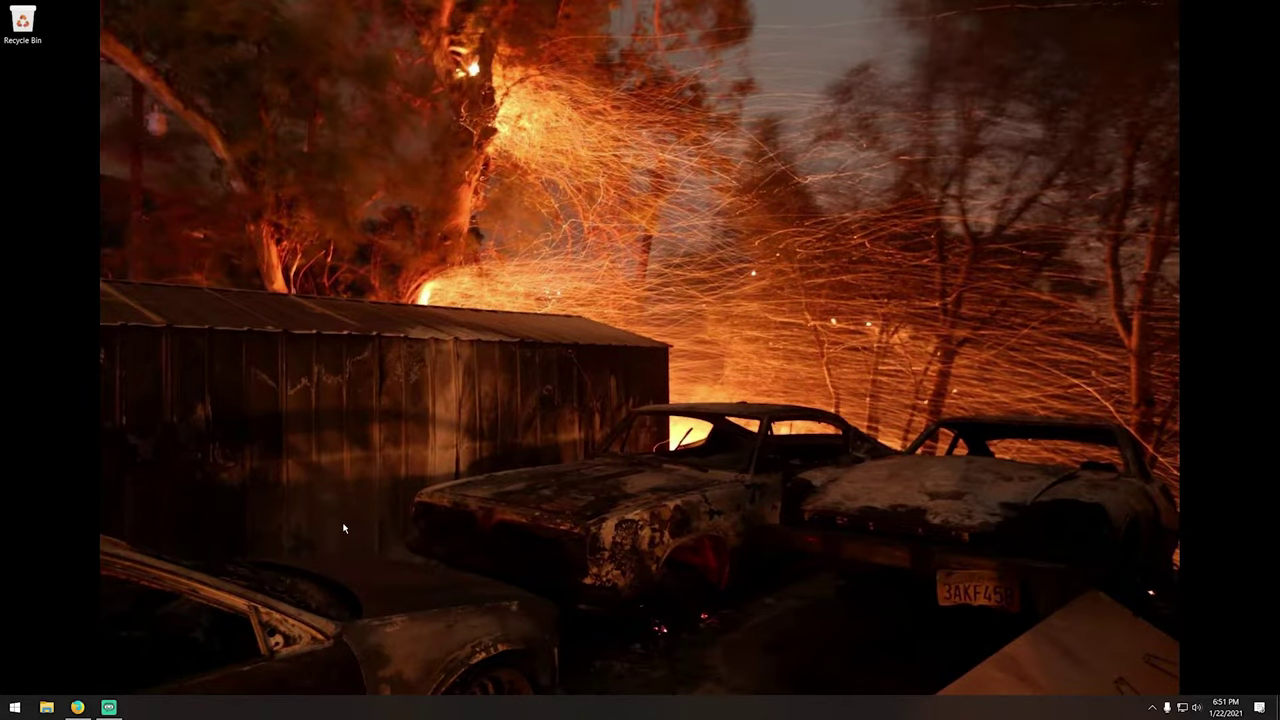
# Step: Switch to Firefox and enter "steam rimworld workshop" as the DuckDuckGo search query
pyautogui.click(77, 707)
pyautogui.click(452, 368)
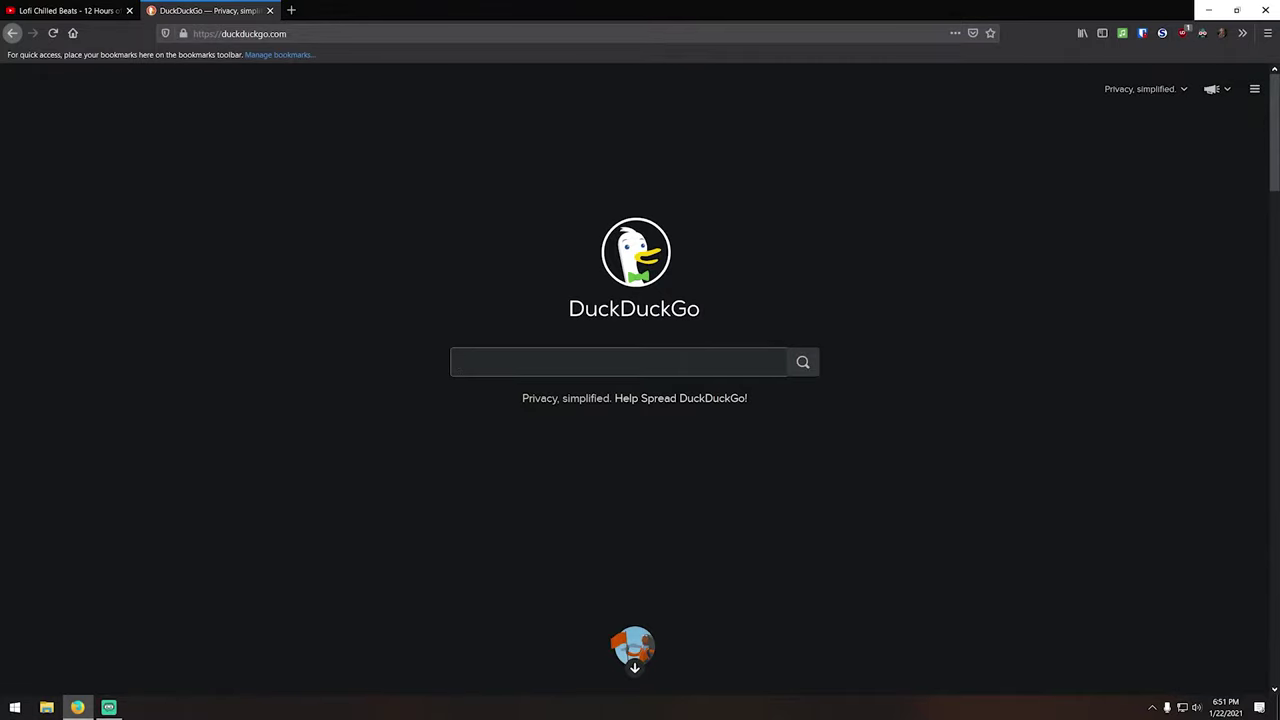
pyautogui.write('steam rimworl')
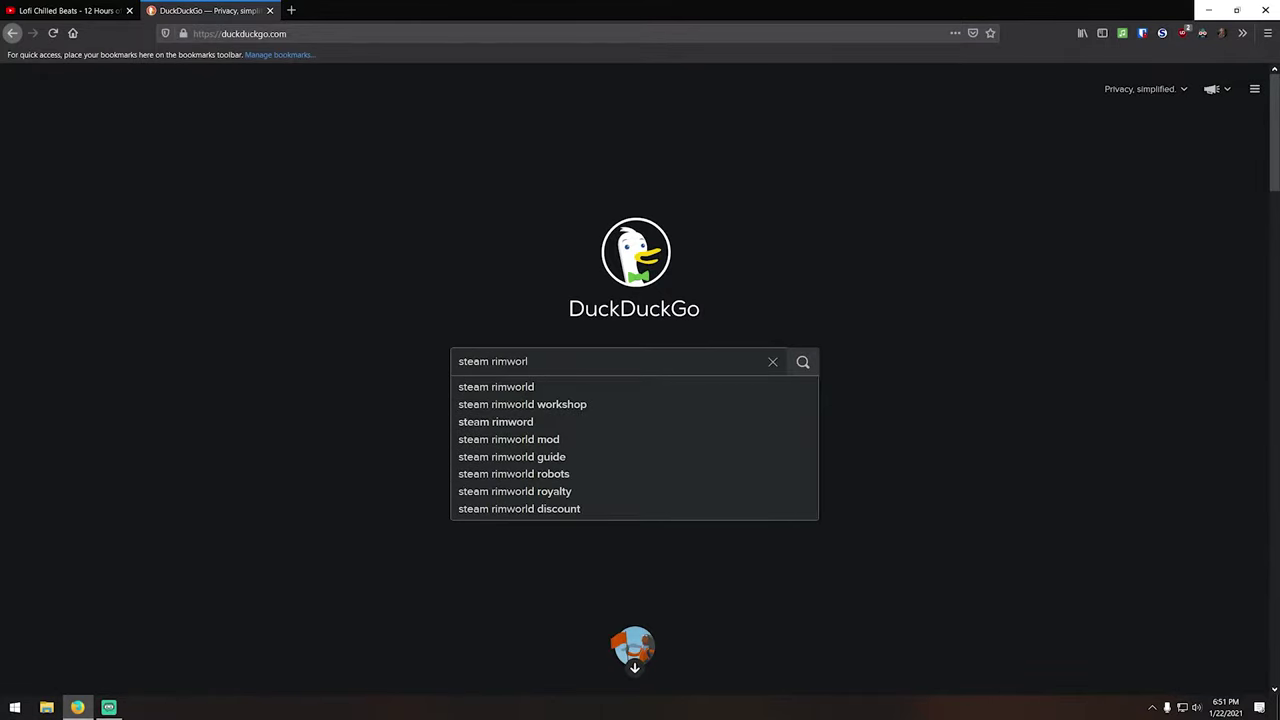
pyautogui.write('d workshop')
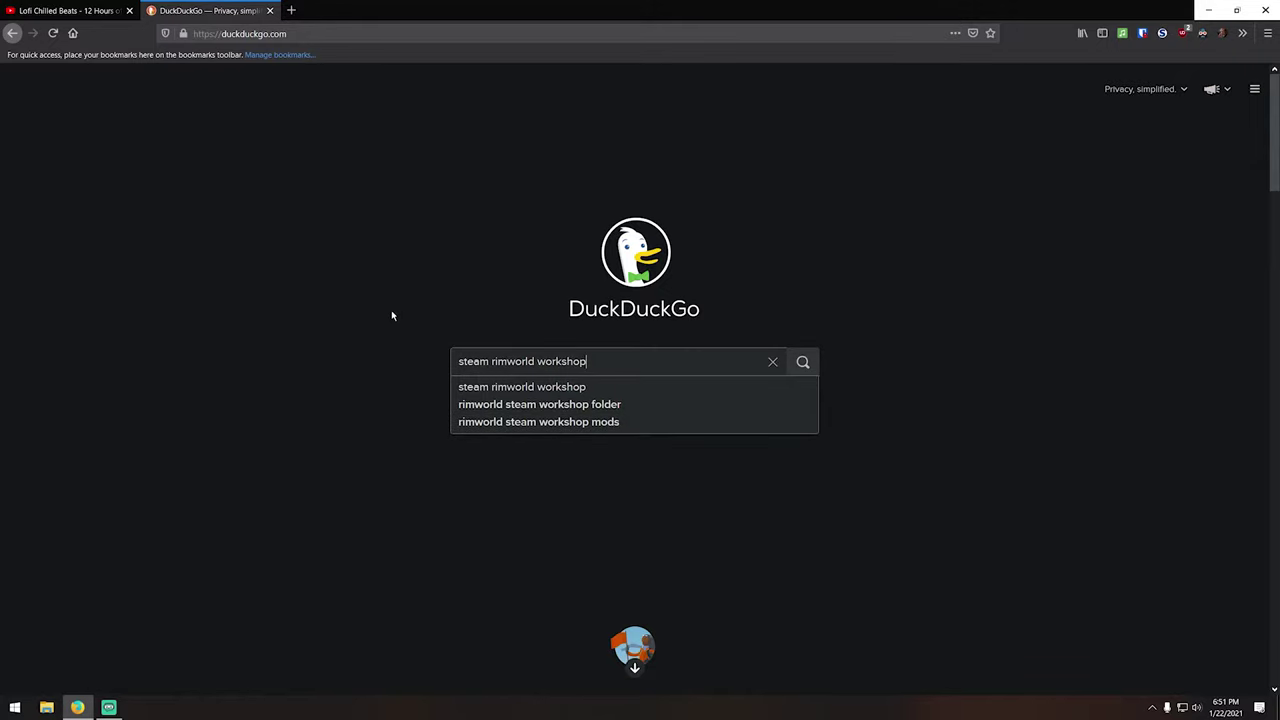
# Step: Start playback of the Lofi Chilled Beats video on YouTube
pyautogui.click(72, 10)
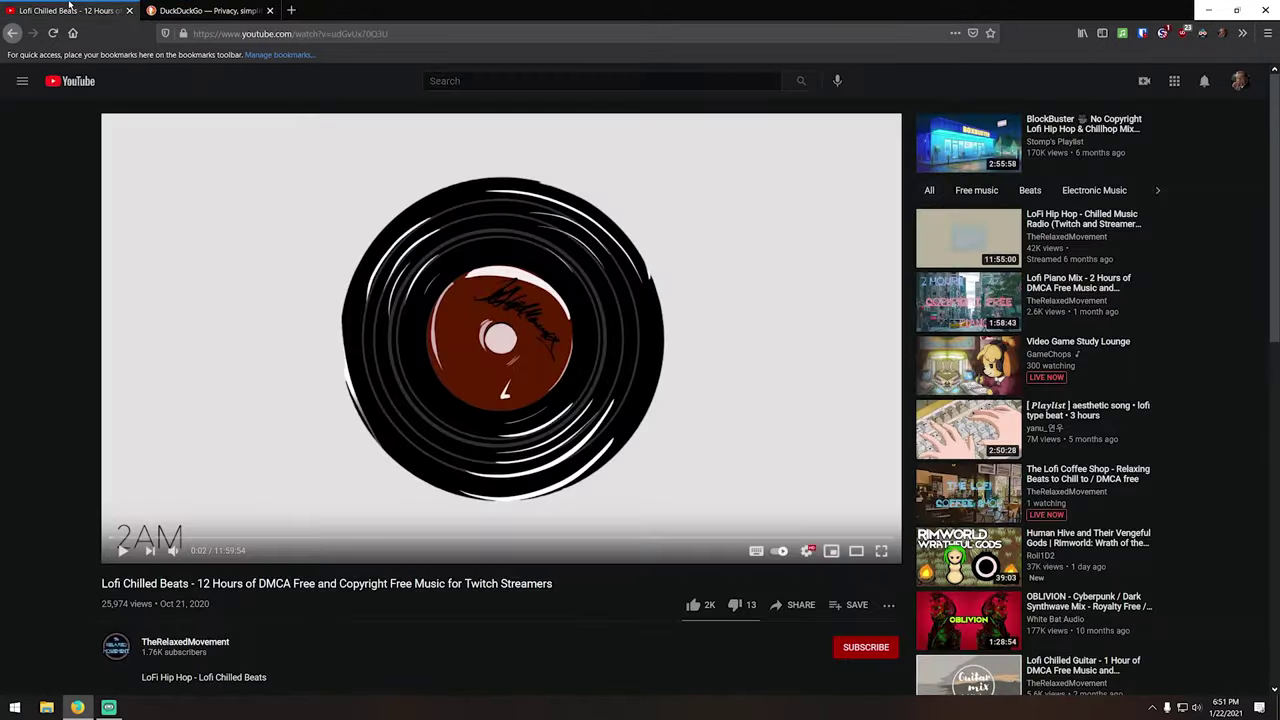
pyautogui.click(455, 320)
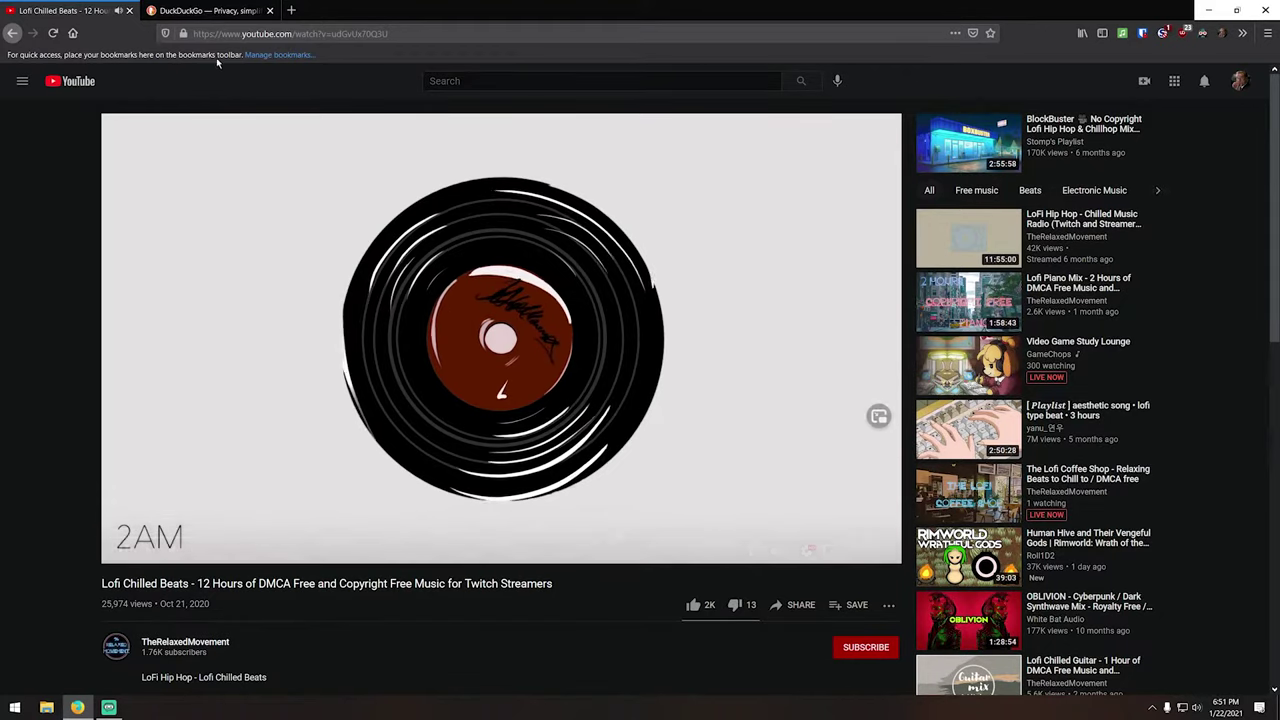
pyautogui.moveTo(174, 549)
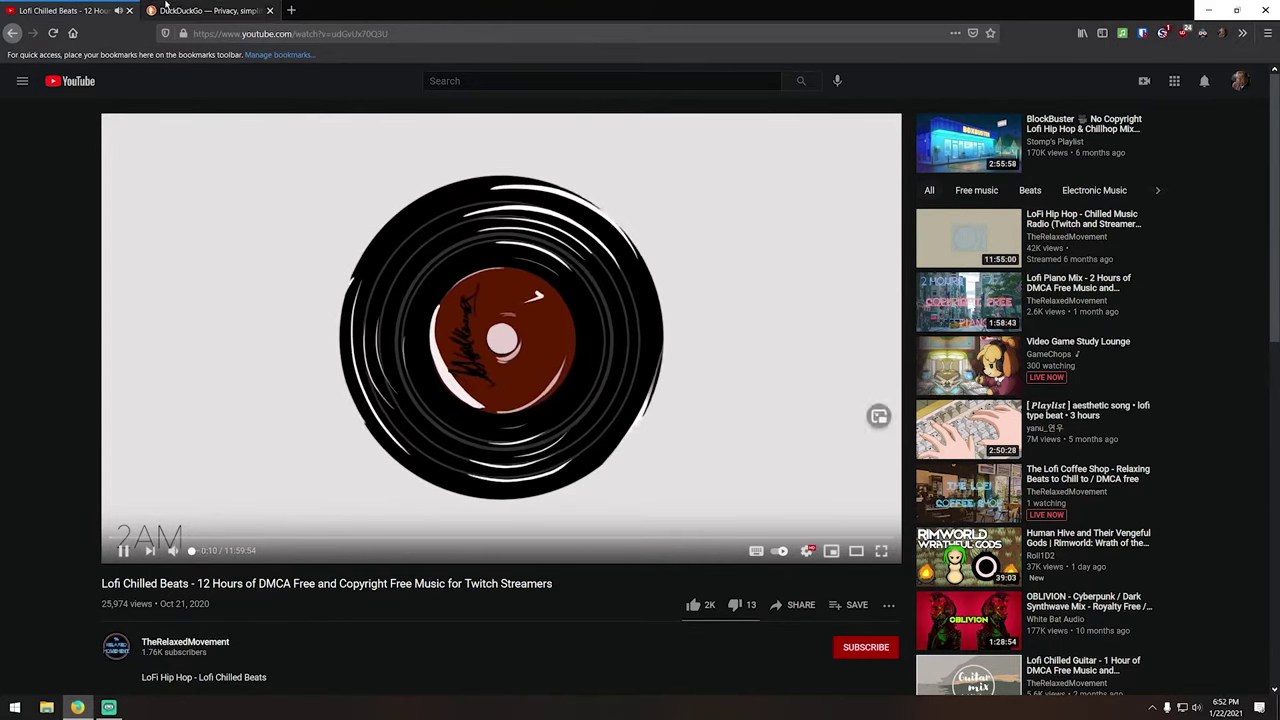
# Step: Run the prepared DuckDuckGo search and open the Steam Community :: RimWorld workshop result
pyautogui.click(205, 10)
pyautogui.click(801, 364)
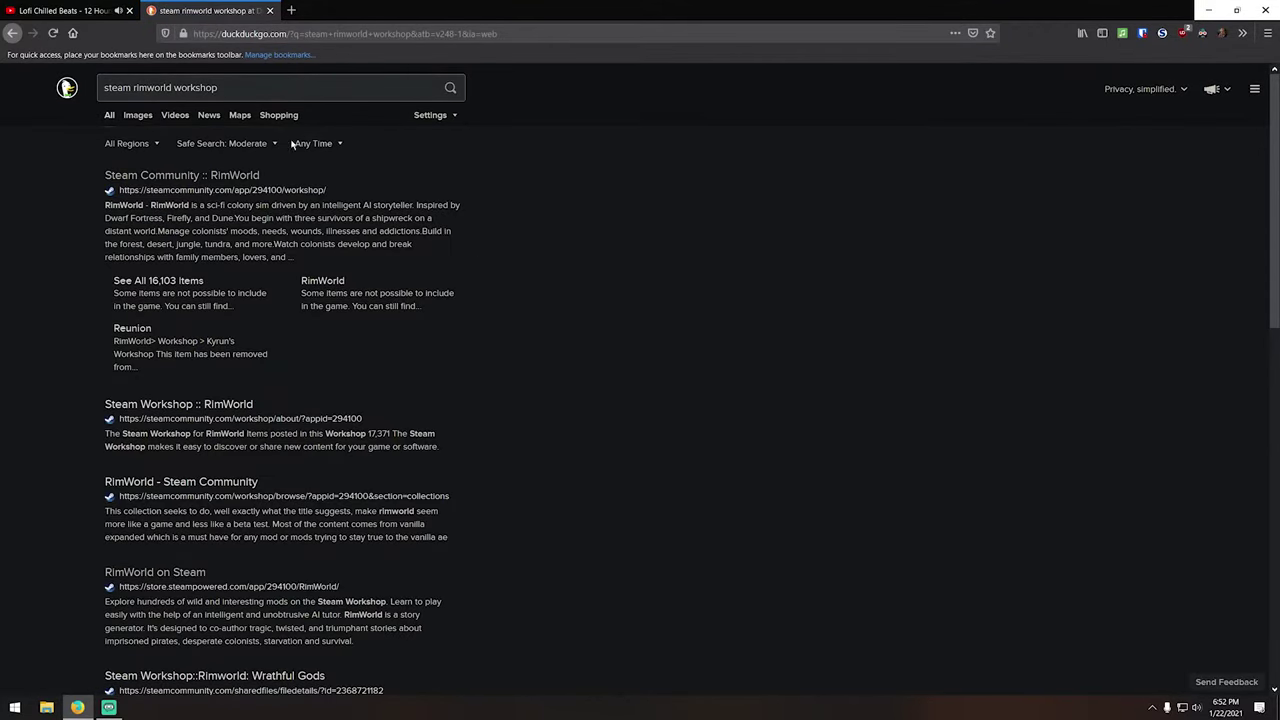
pyautogui.click(228, 177)
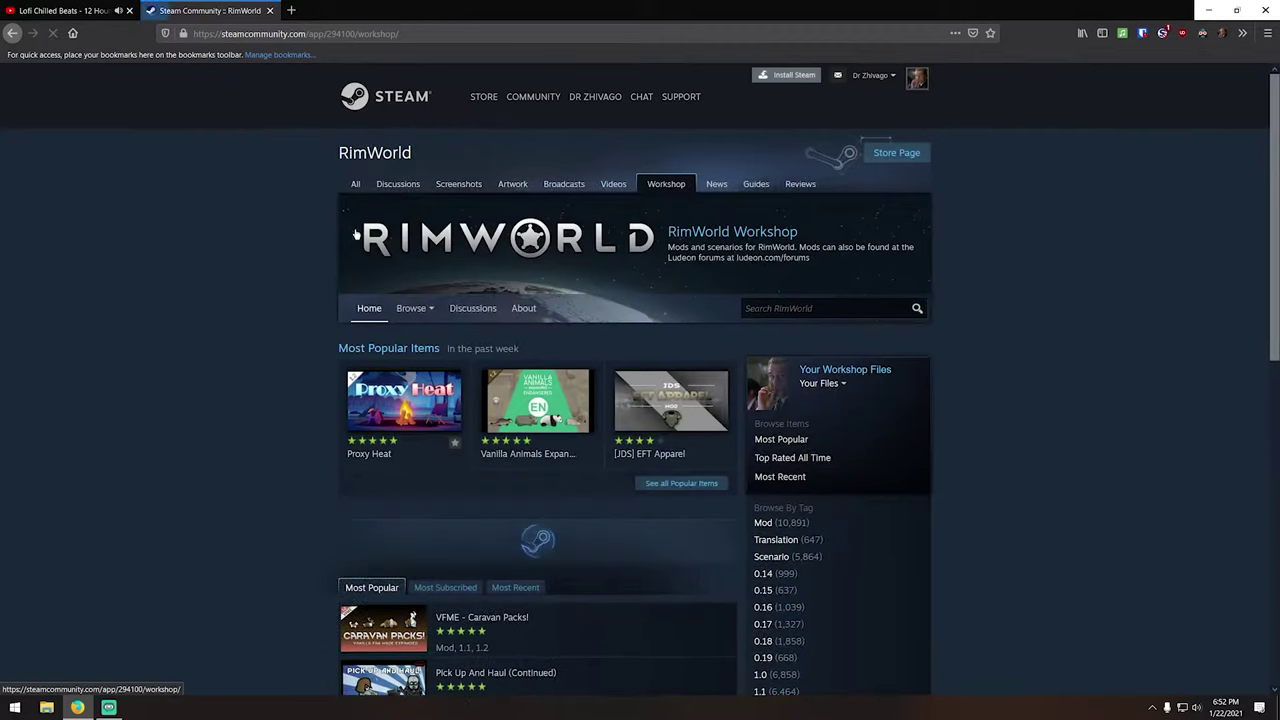
# Step: Search the RimWorld Workshop for "rimpy" and open the RimPy Mod Manager Database item
pyautogui.click(830, 308)
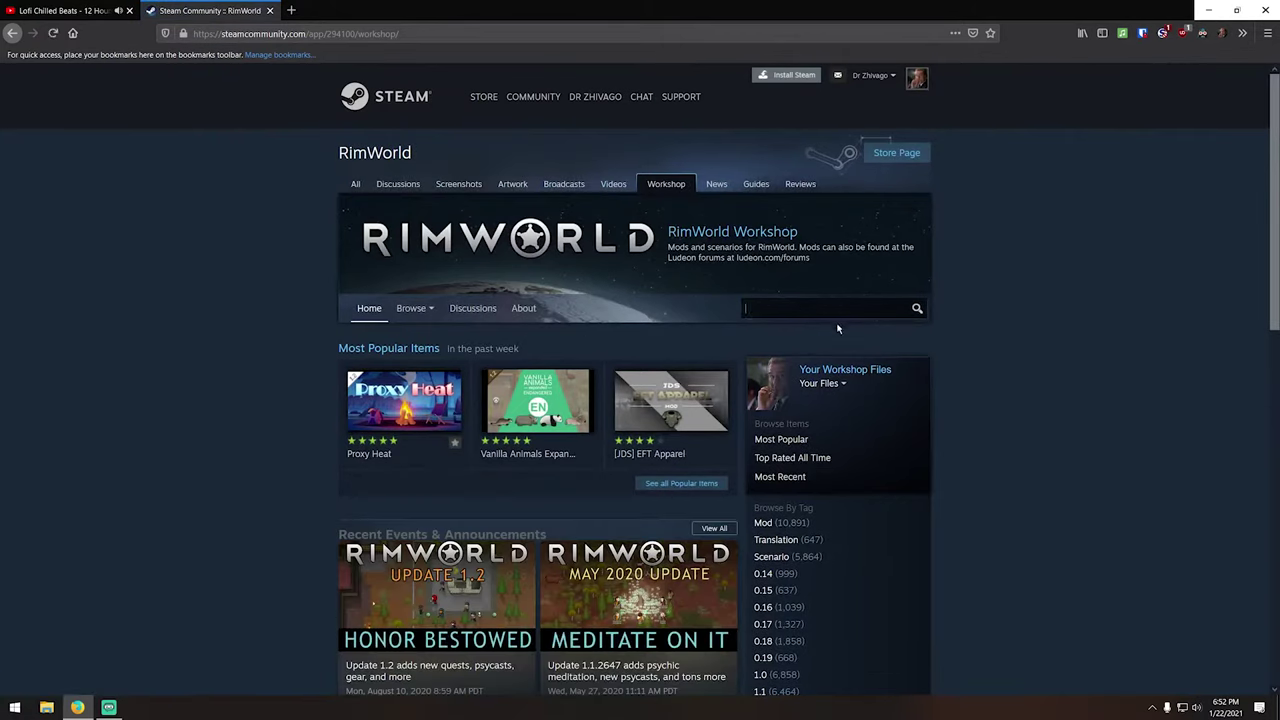
pyautogui.write('rimpy')
pyautogui.press('Return')
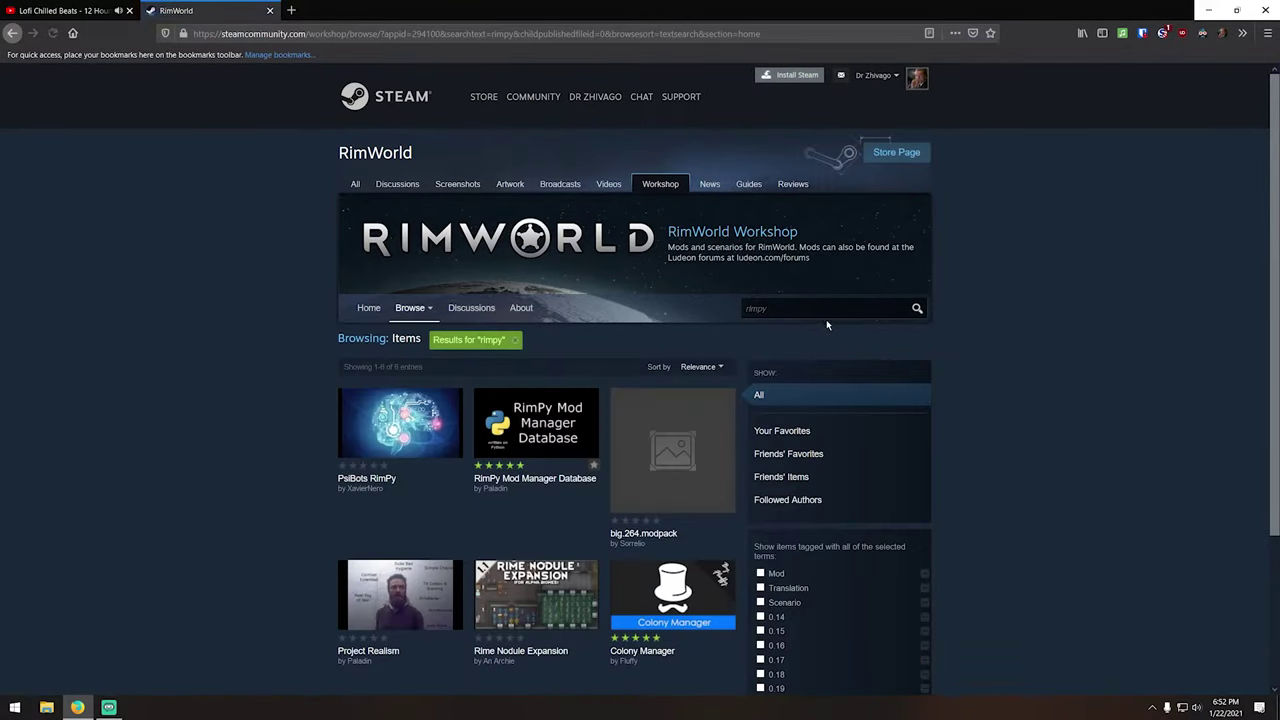
pyautogui.moveTo(536, 421)
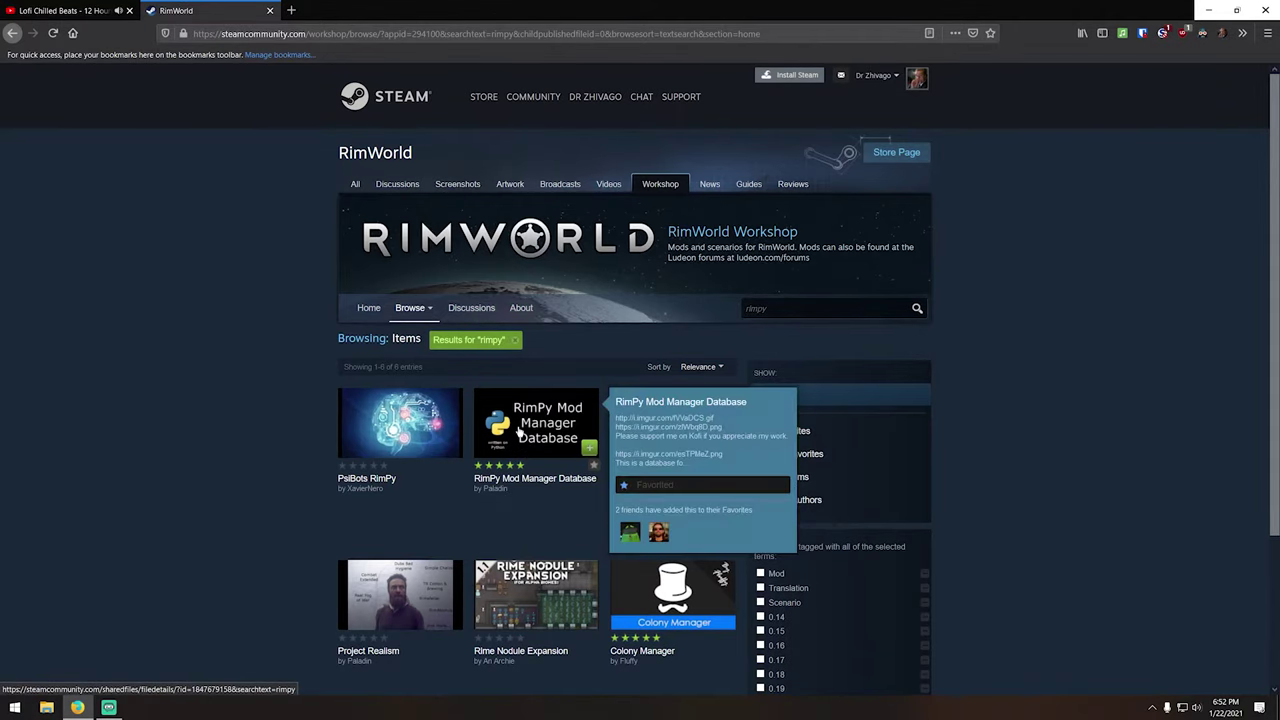
pyautogui.click(453, 390)
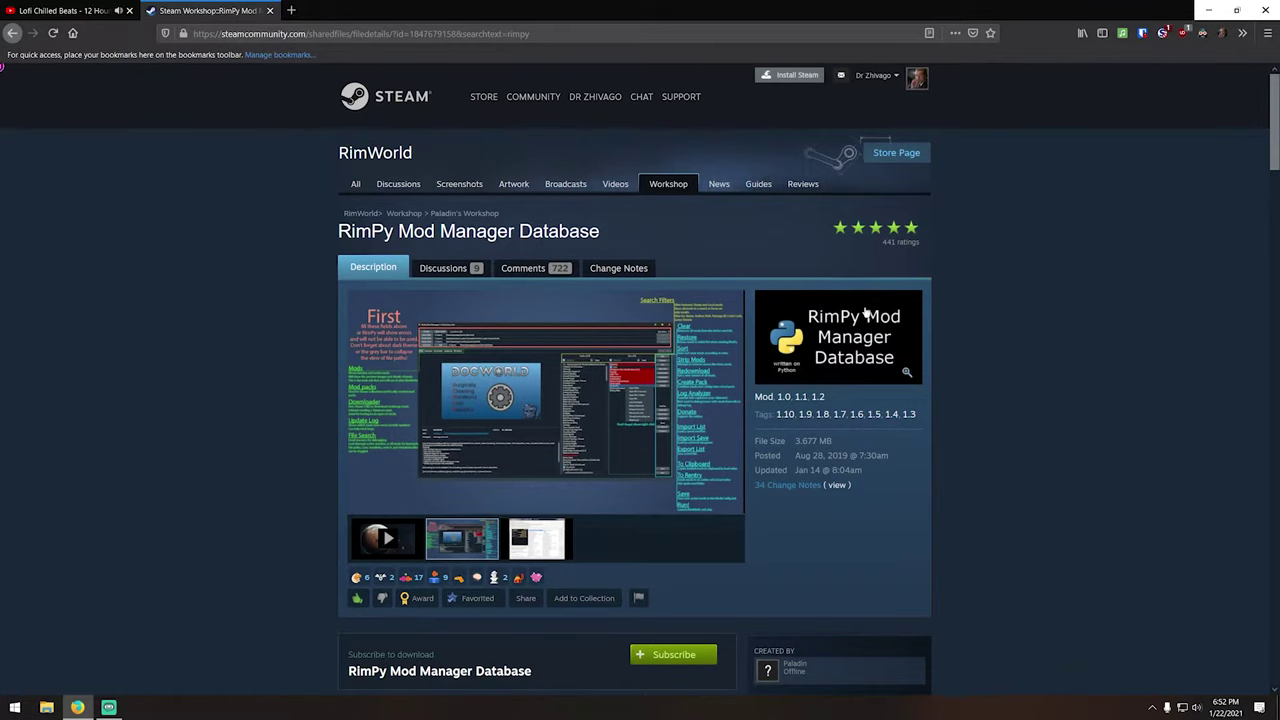
# Step: Toggle the favorite setting of the RimPy Mod Manager Database item above its description
pyautogui.scroll(-2, 958, 350)
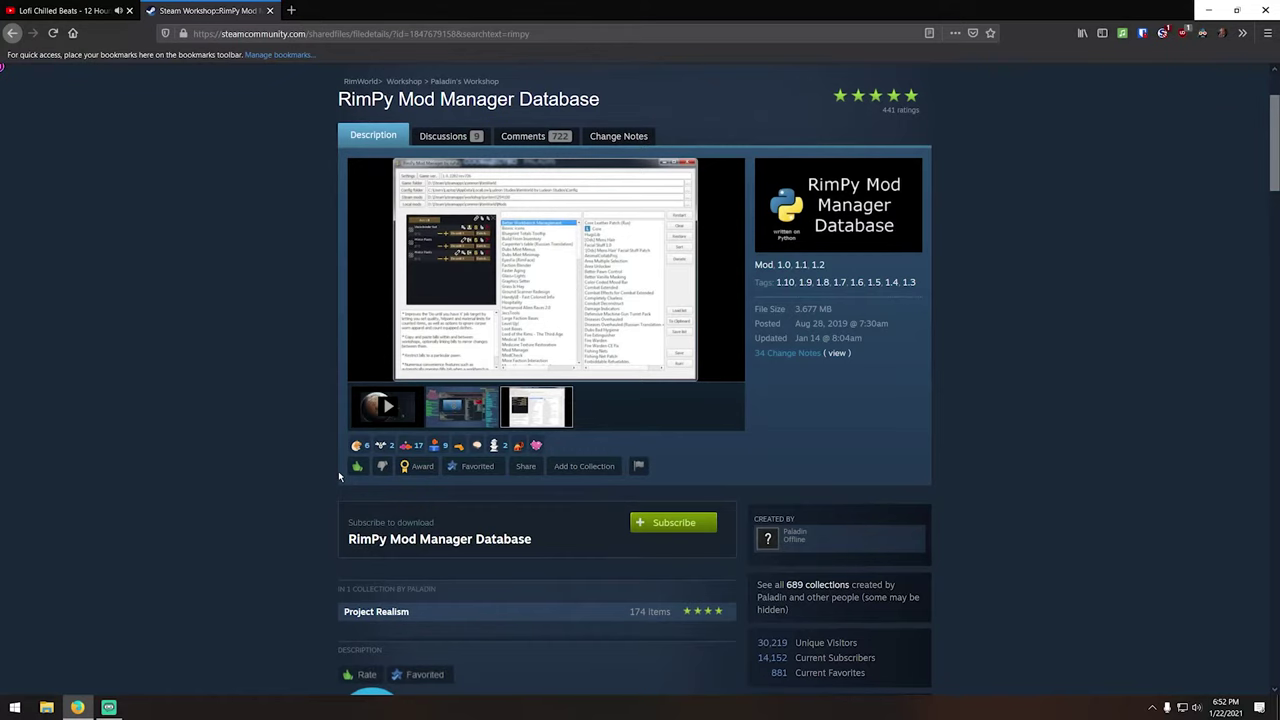
pyautogui.scroll(-1, 335, 468)
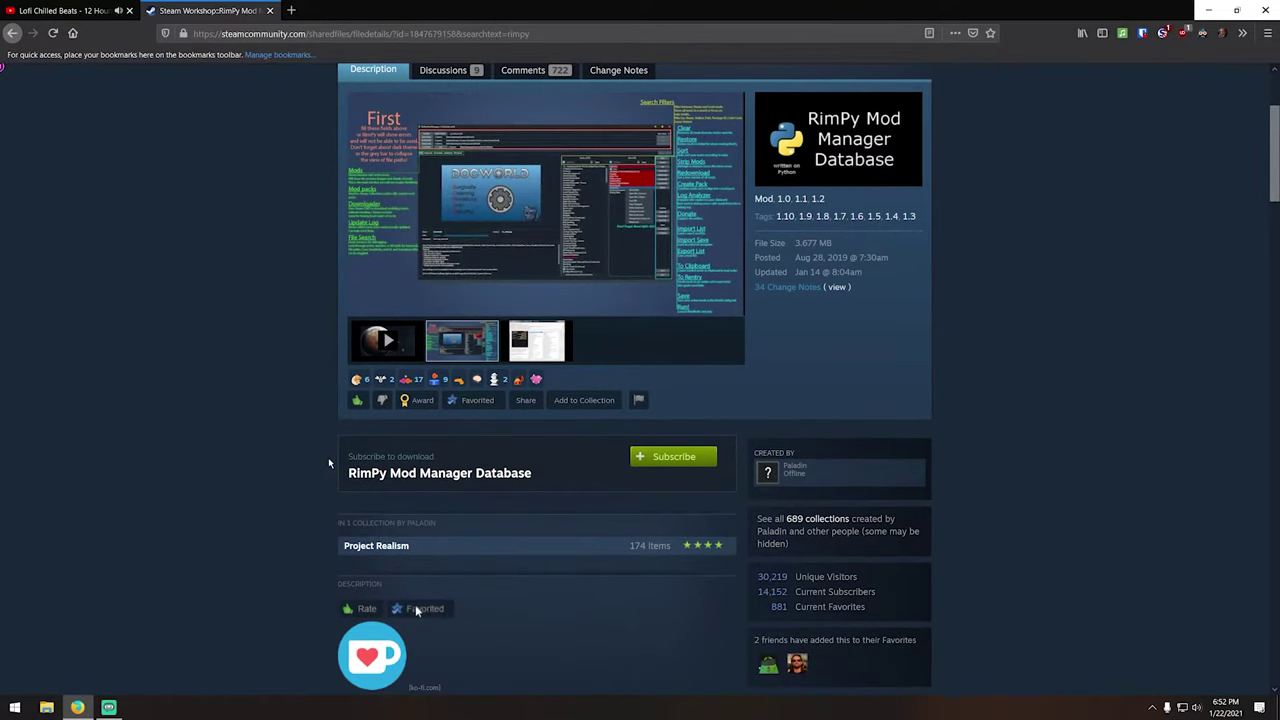
pyautogui.scroll(-3, 328, 460)
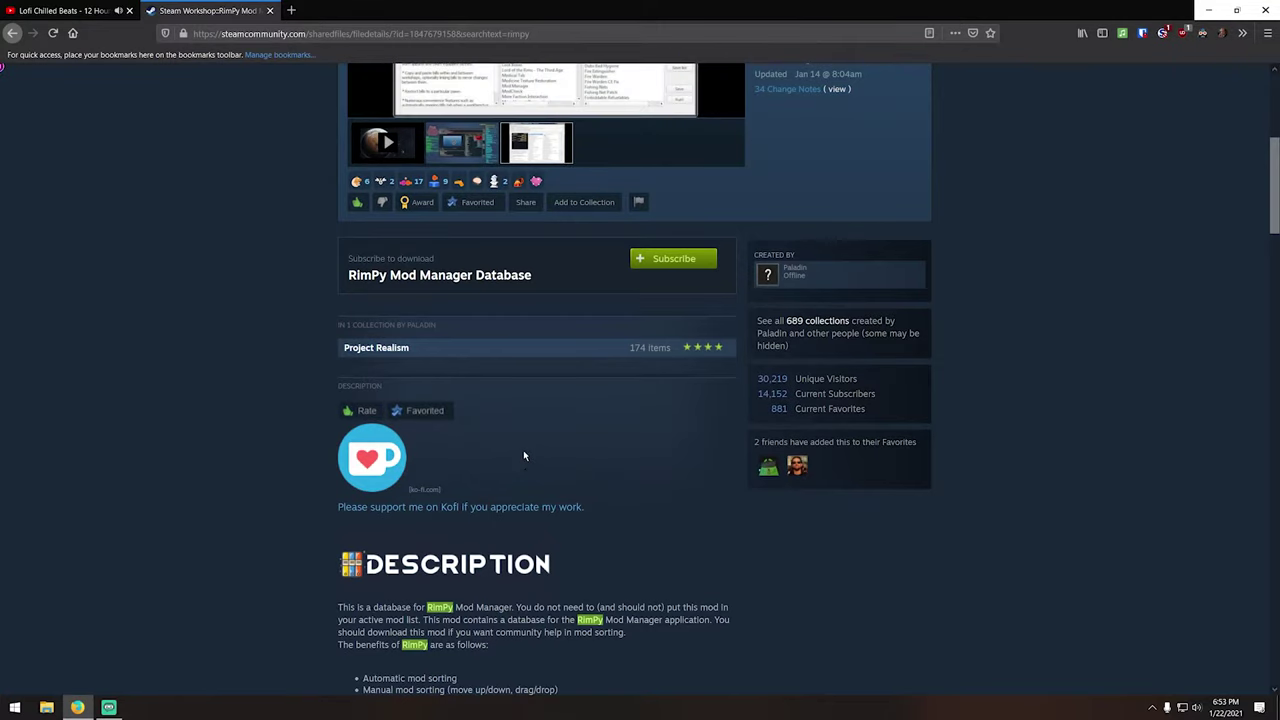
pyautogui.click(418, 411)
pyautogui.click(412, 411)
pyautogui.click(410, 412)
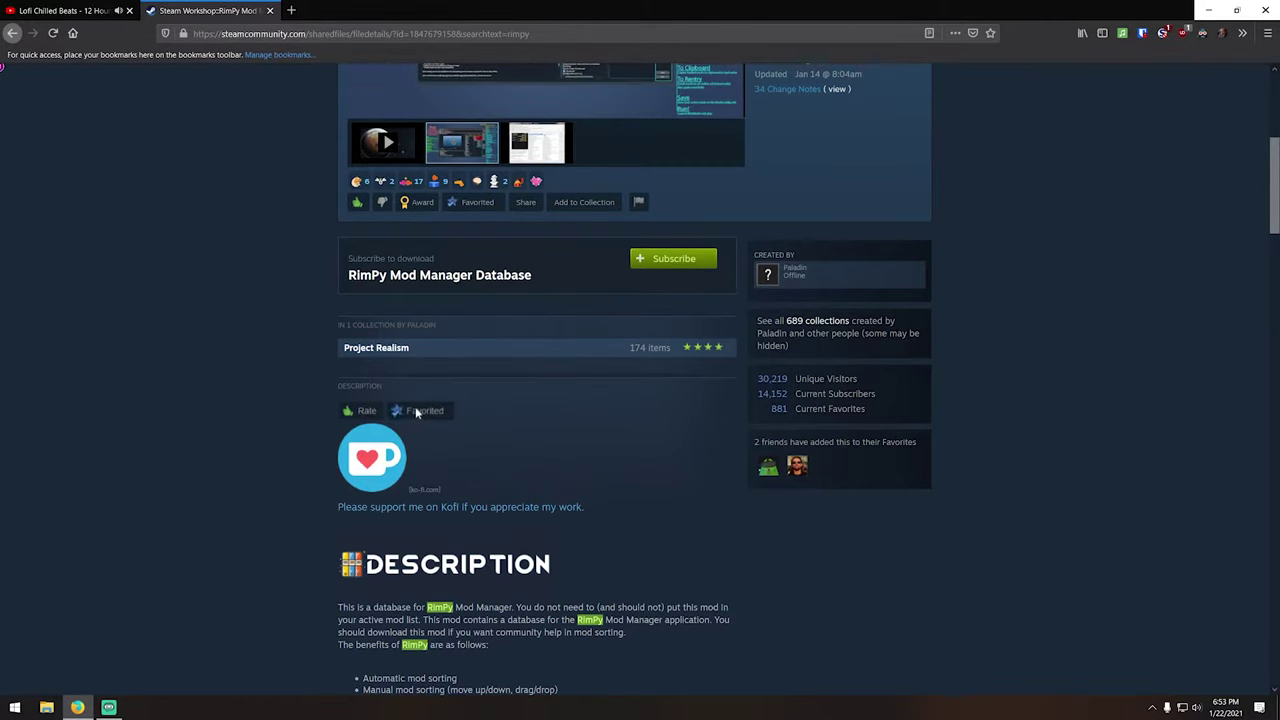
# Step: Read through the item's description, RimPy benefits and sorting rules down to the download section
pyautogui.scroll(-2, 243, 366)
pyautogui.scroll(-3, 268, 325)
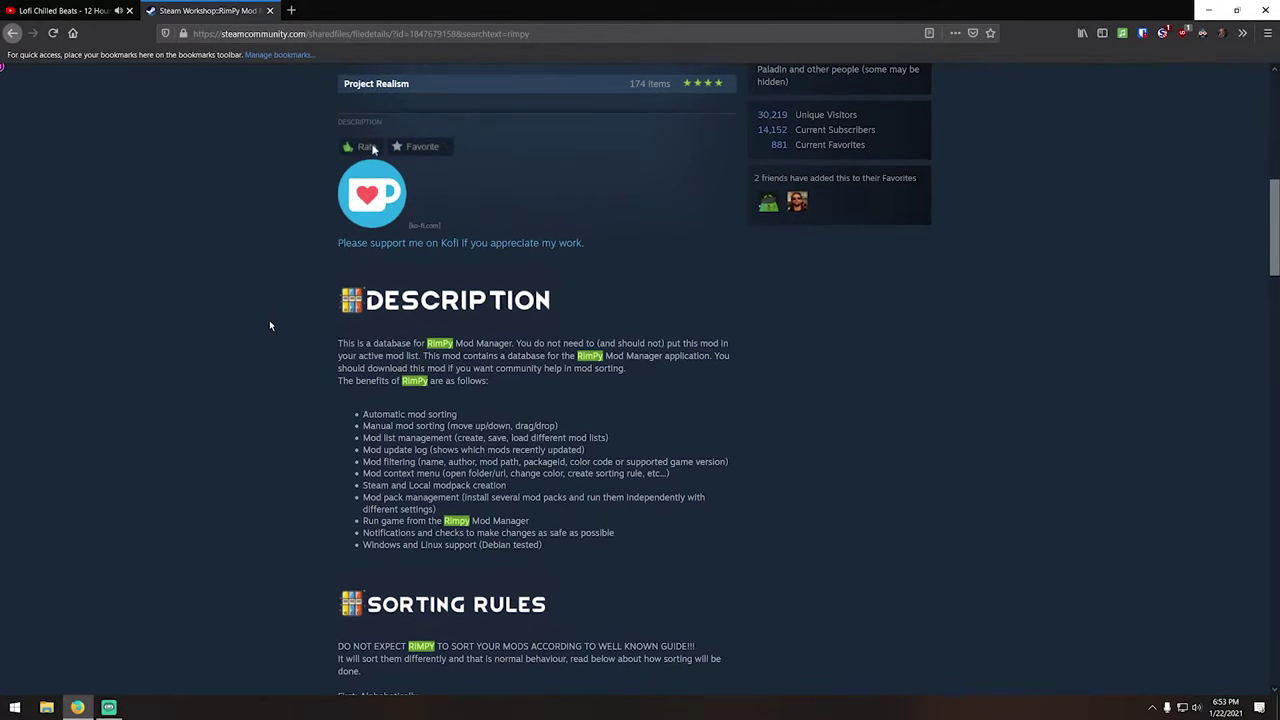
pyautogui.scroll(-1, 269, 325)
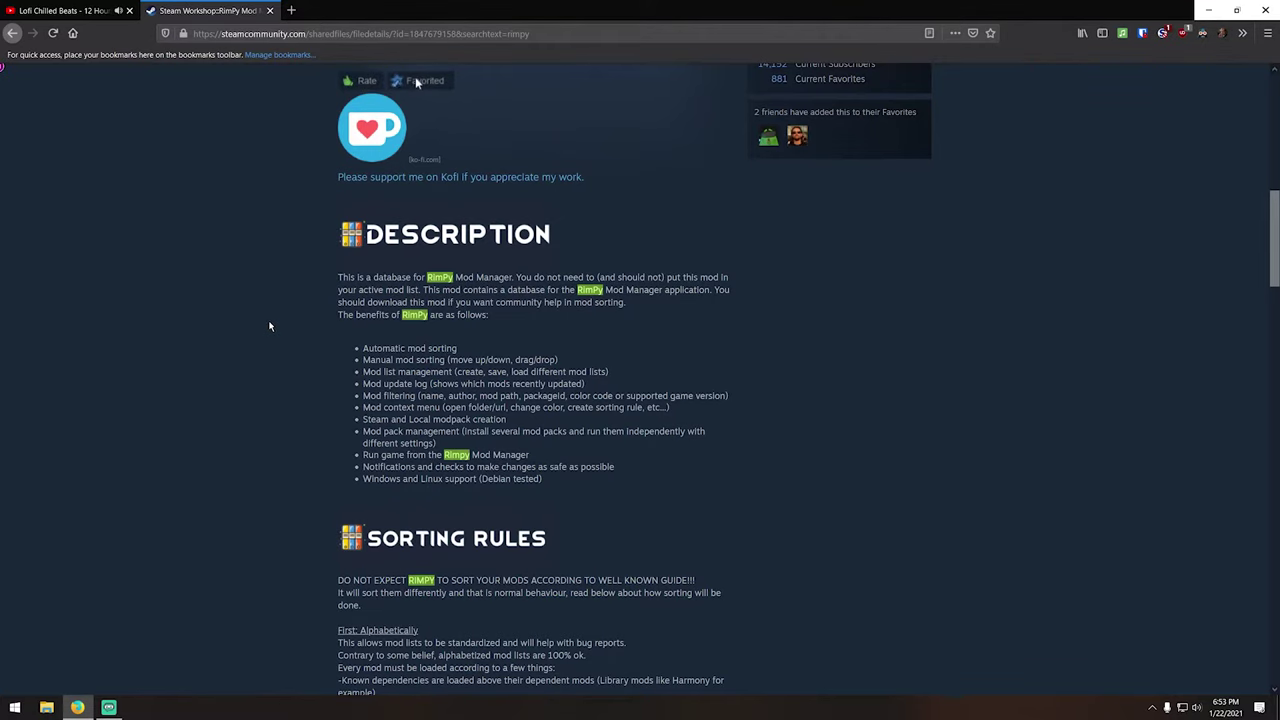
pyautogui.scroll(-1, 269, 325)
pyautogui.scroll(-1, 269, 325)
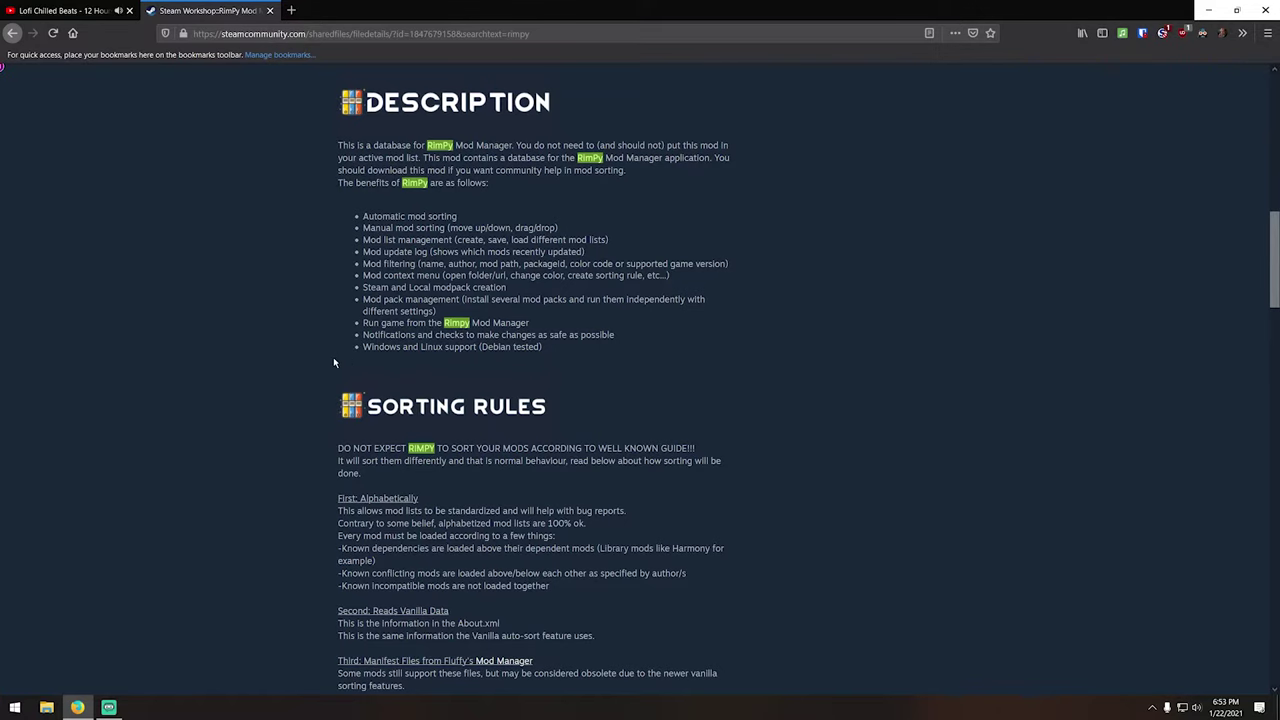
pyautogui.scroll(-2, 334, 362)
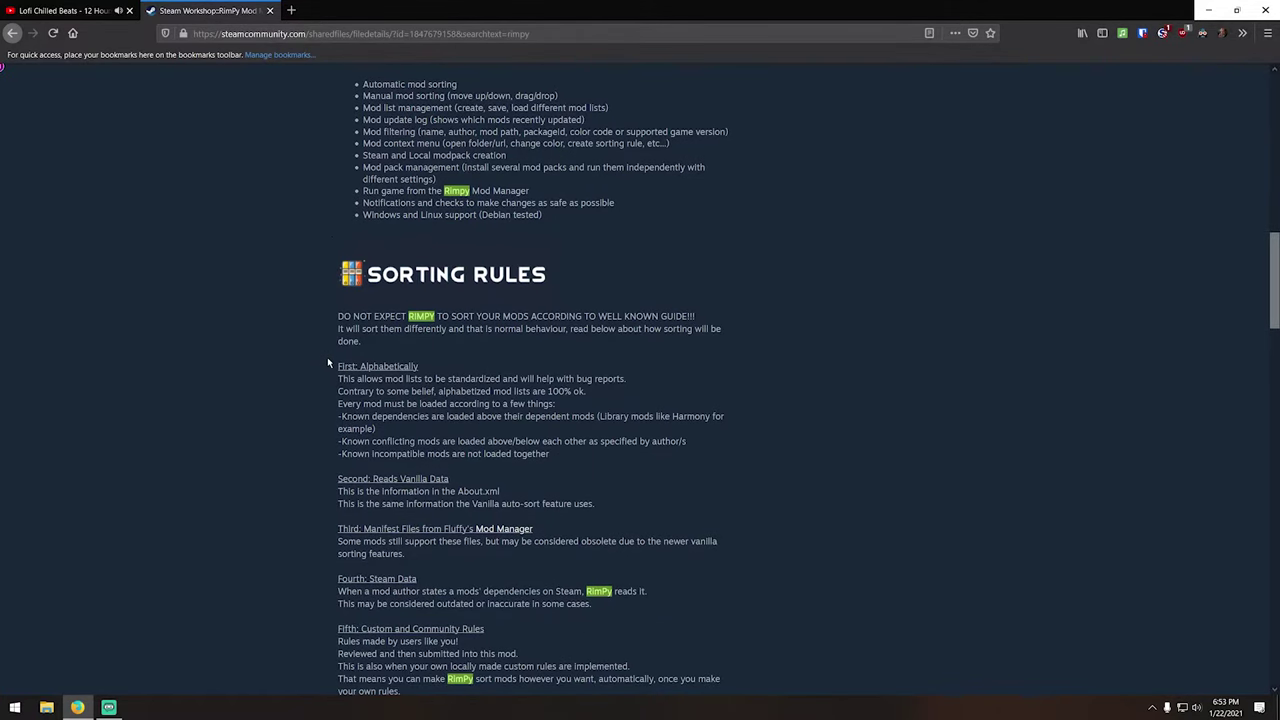
pyautogui.scroll(-2, 328, 363)
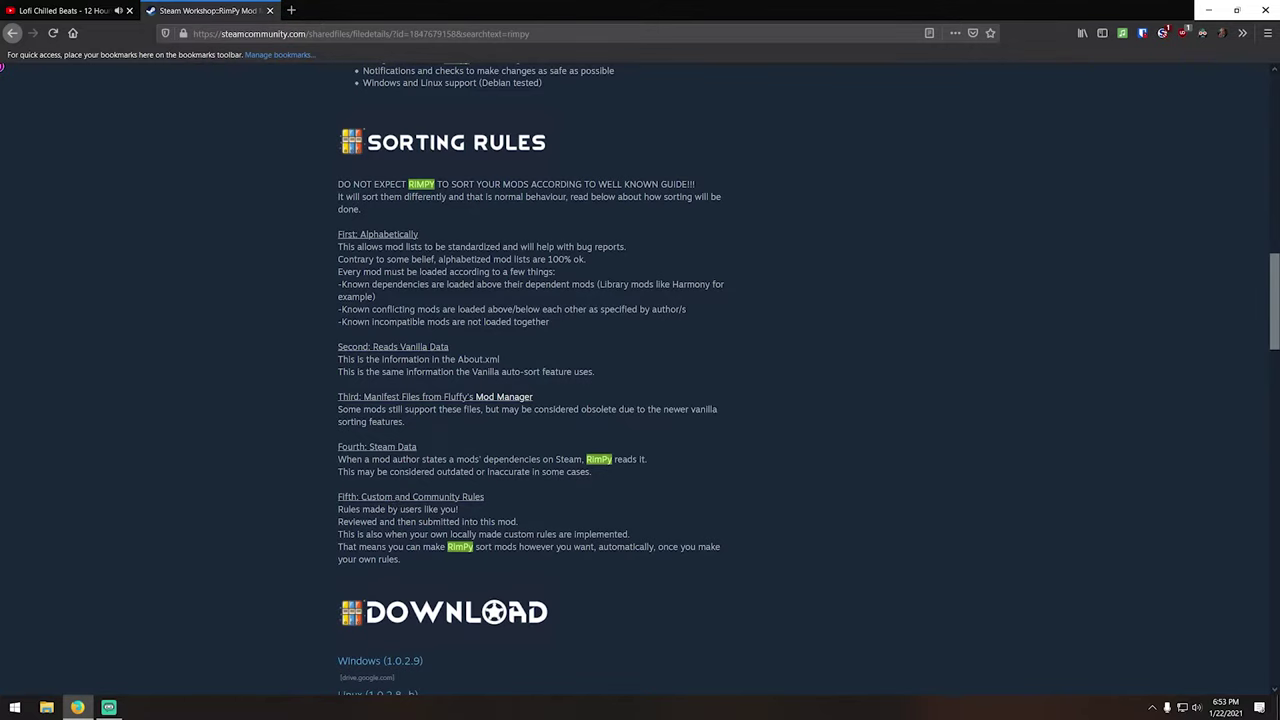
pyautogui.scroll(-2, 277, 368)
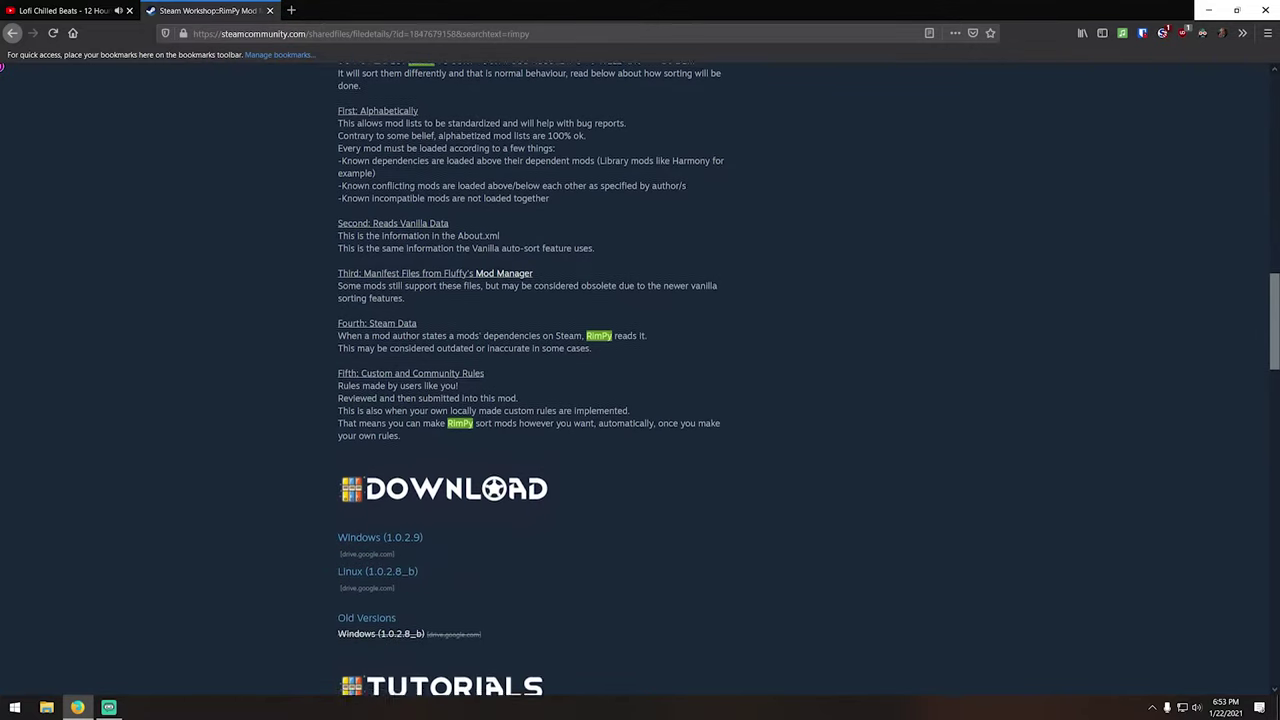
pyautogui.scroll(-2, 385, 454)
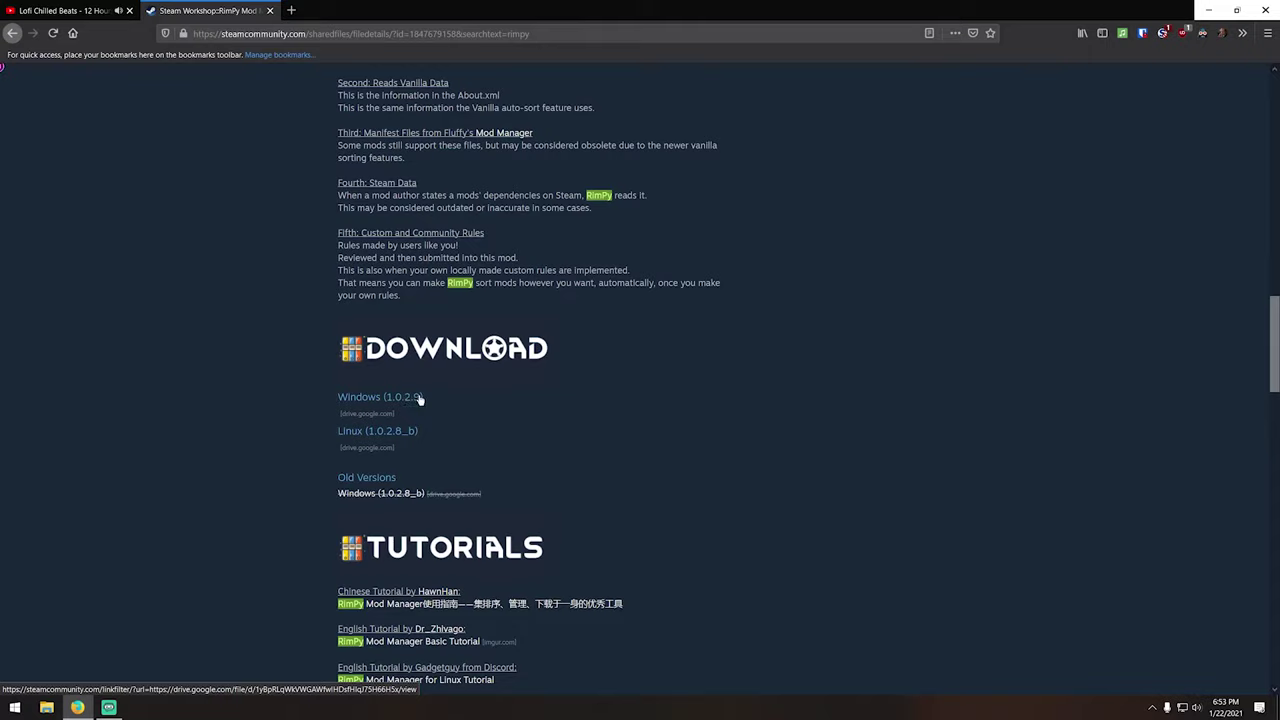
# Step: Open the Windows (1.0.2.9) download link in a new tab and continue to the external Google Drive site
pyautogui.rightClick(413, 398)
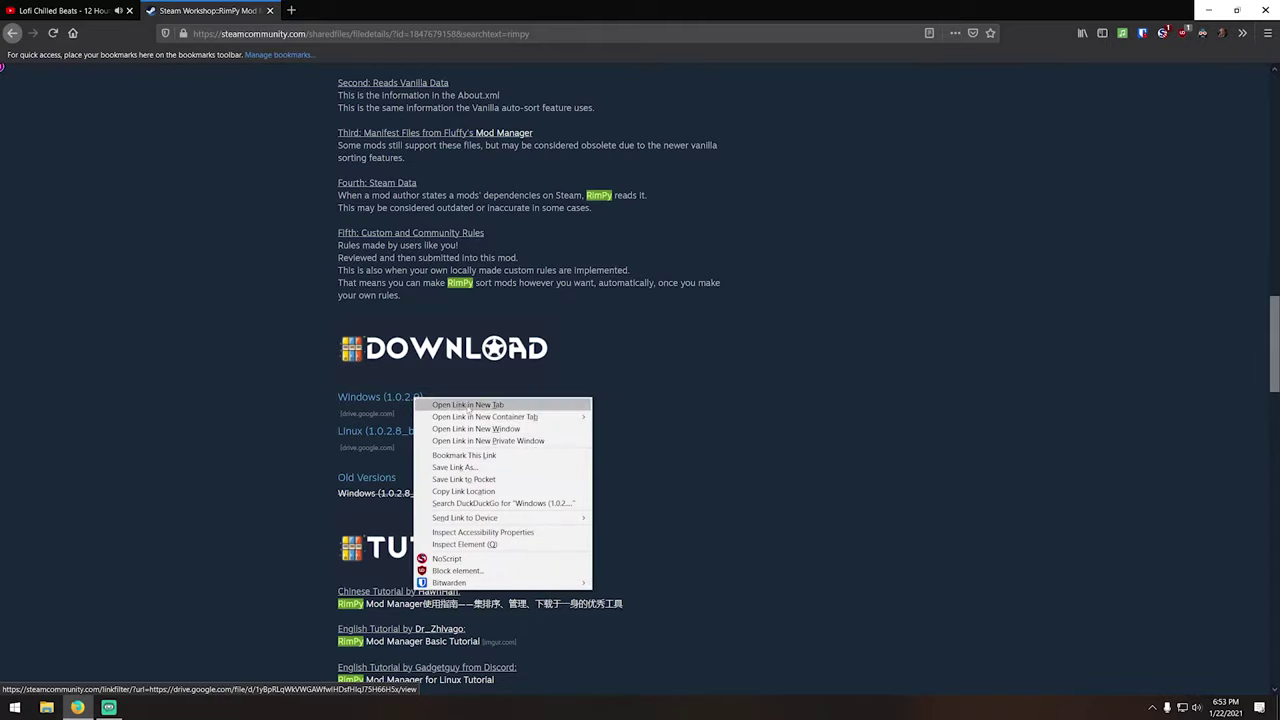
pyautogui.click(468, 405)
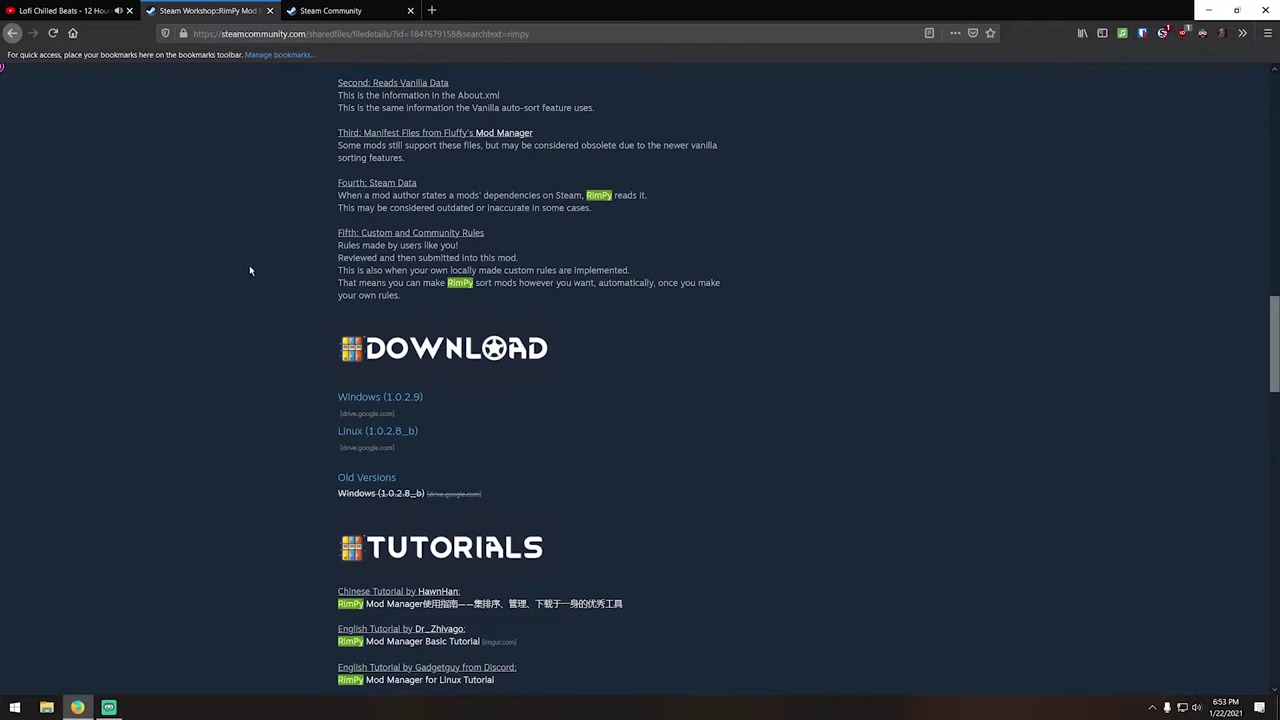
pyautogui.click(371, 10)
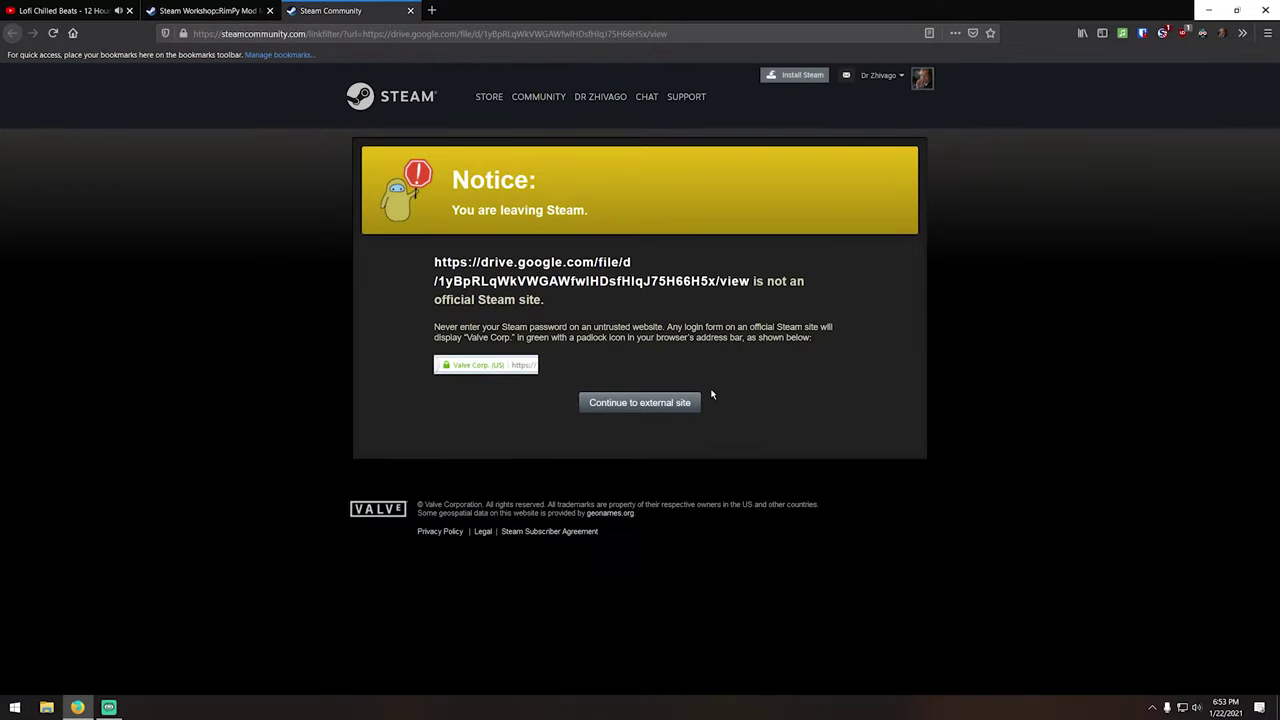
pyautogui.click(654, 405)
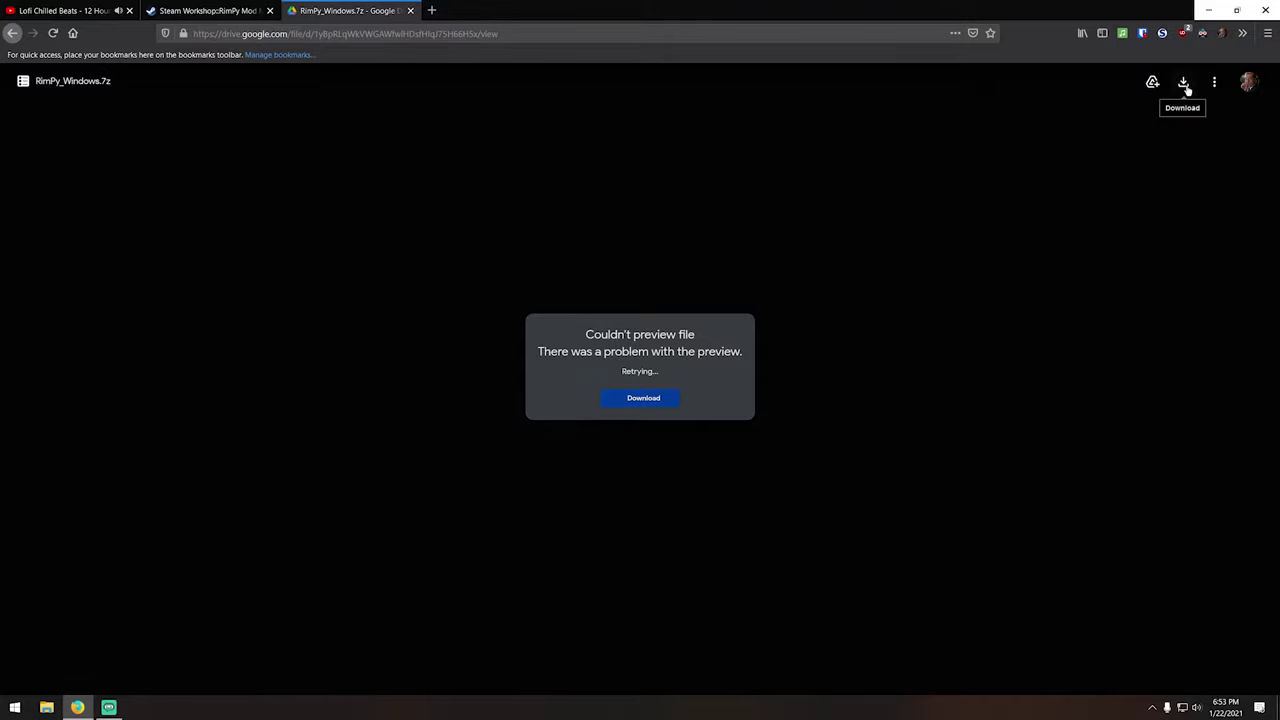
# Step: Download RimPy_Windows.7z from Google Drive with the Save File option and check the browser's download list
pyautogui.click(1184, 82)
pyautogui.click(378, 8)
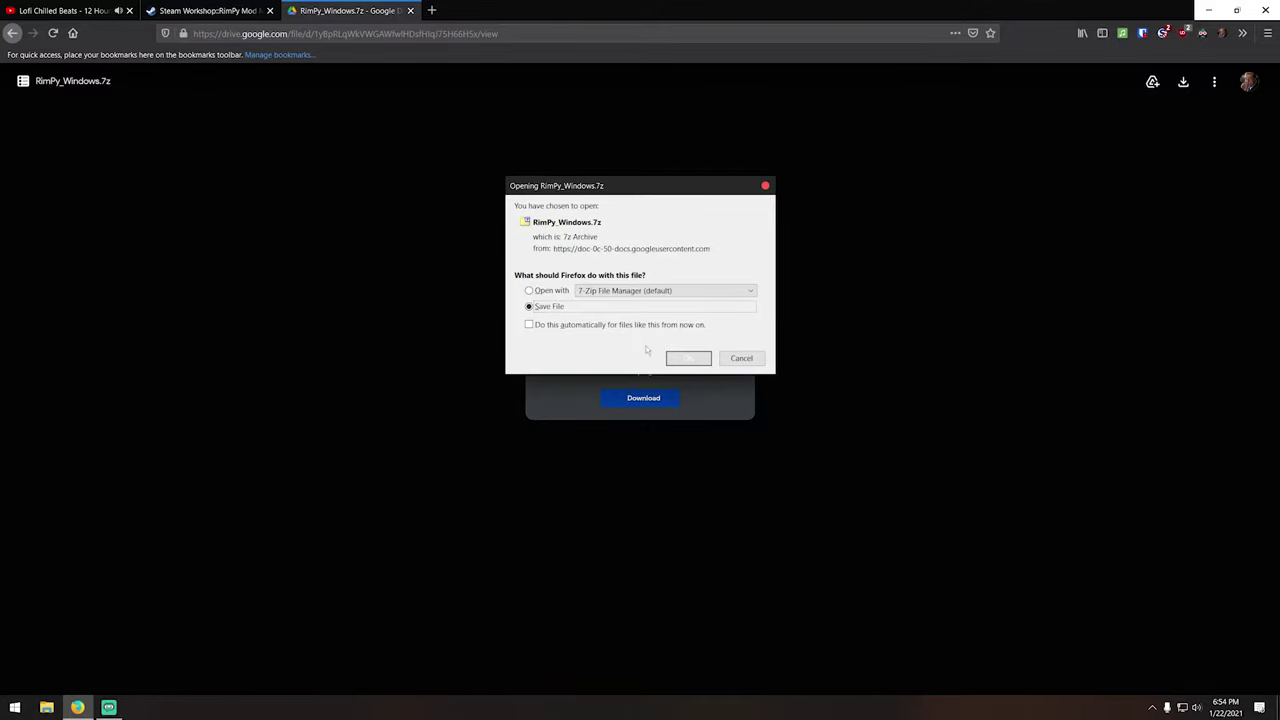
pyautogui.click(688, 358)
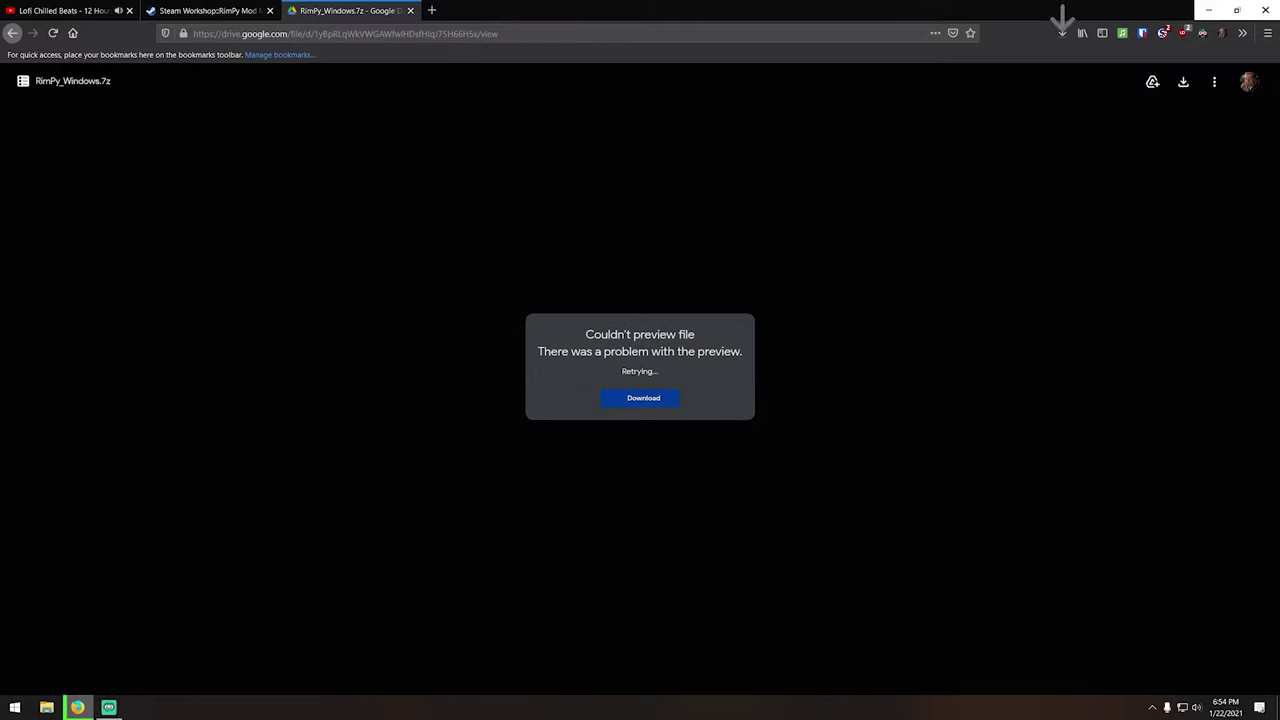
pyautogui.click(1062, 38)
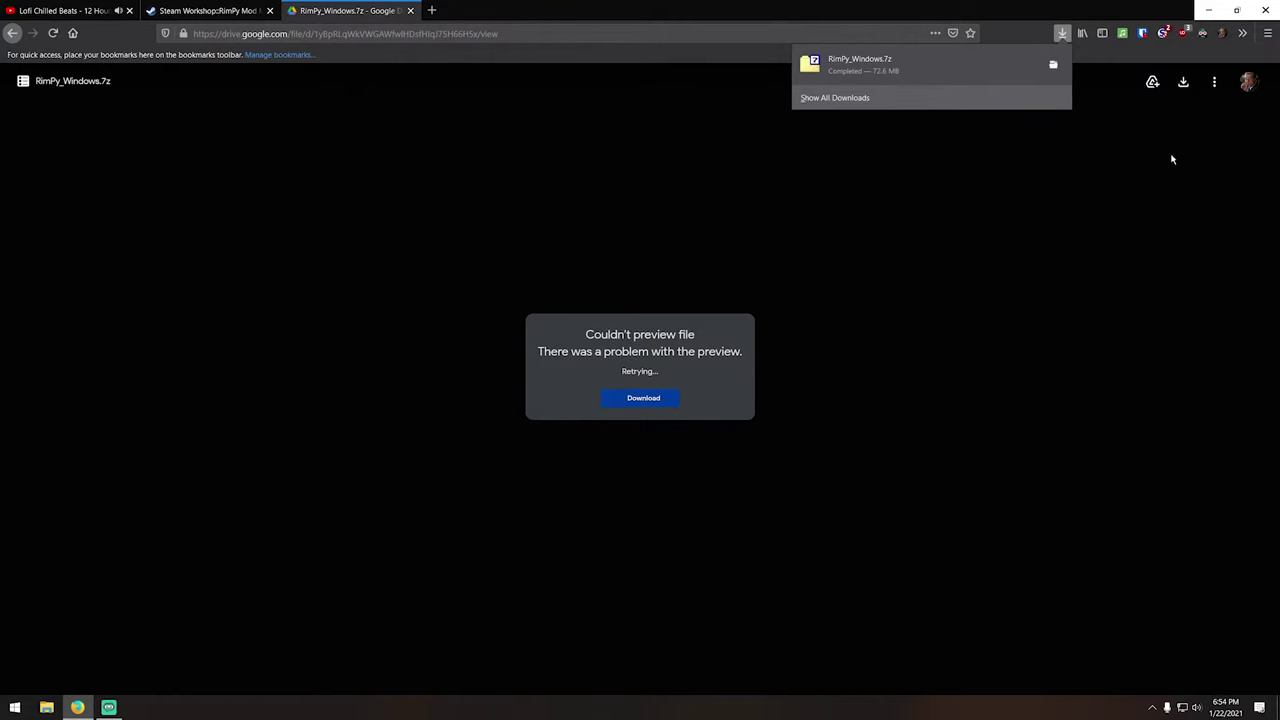
# Step: Minimize the browser, launch File Explorer and open Local Disk (C:)
pyautogui.click(1208, 10)
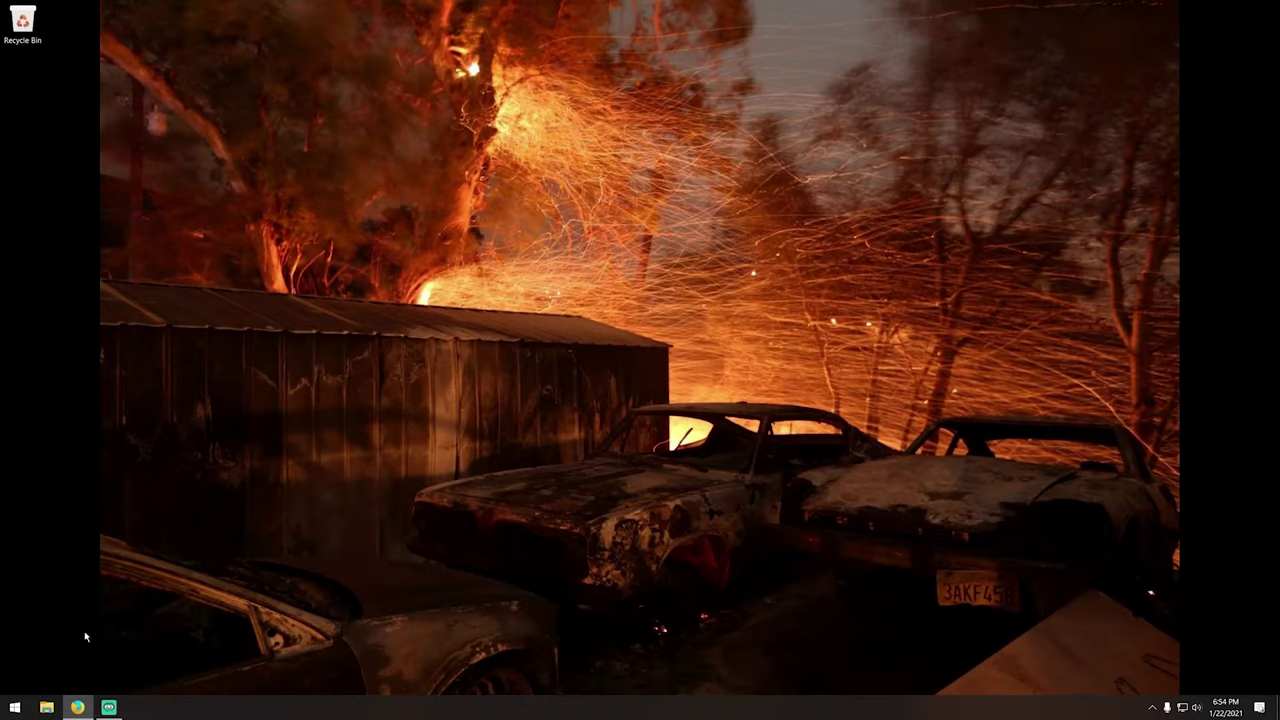
pyautogui.press('super')
pyautogui.write('file ex')
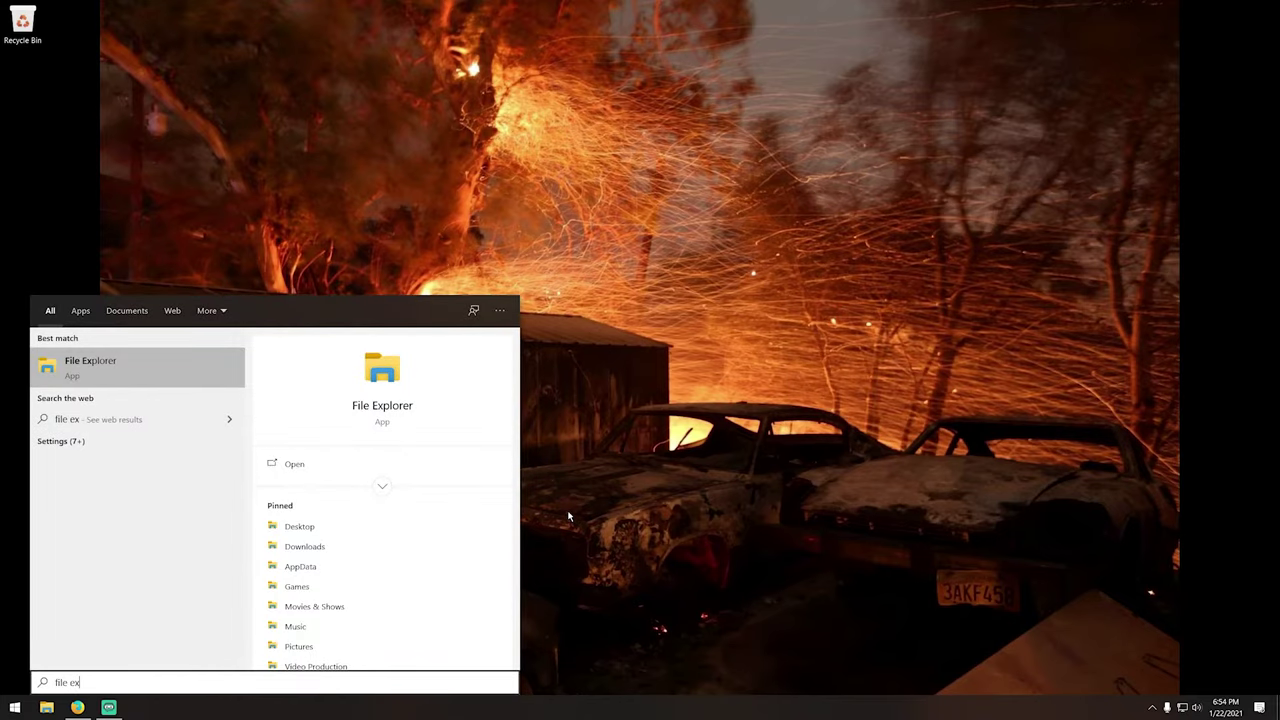
pyautogui.write('ploer')
pyautogui.press('BackSpace')
pyautogui.press('BackSpace')
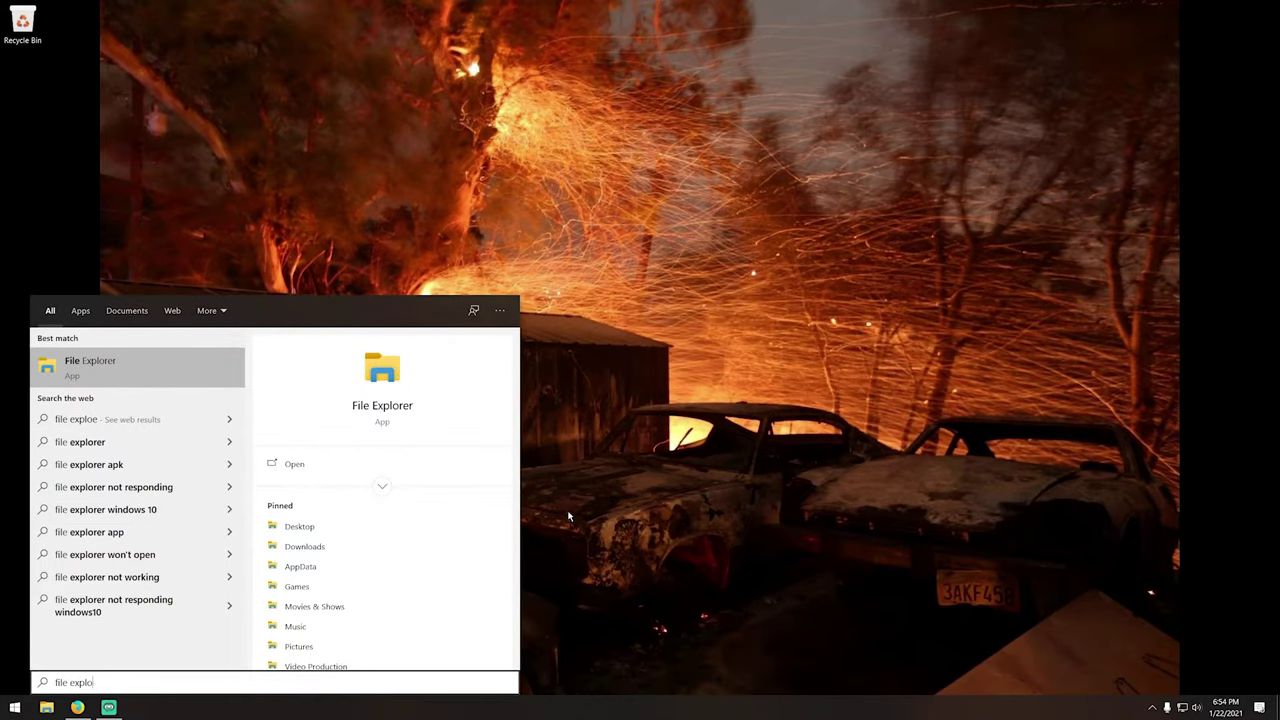
pyautogui.write('rer')
pyautogui.press('Escape')
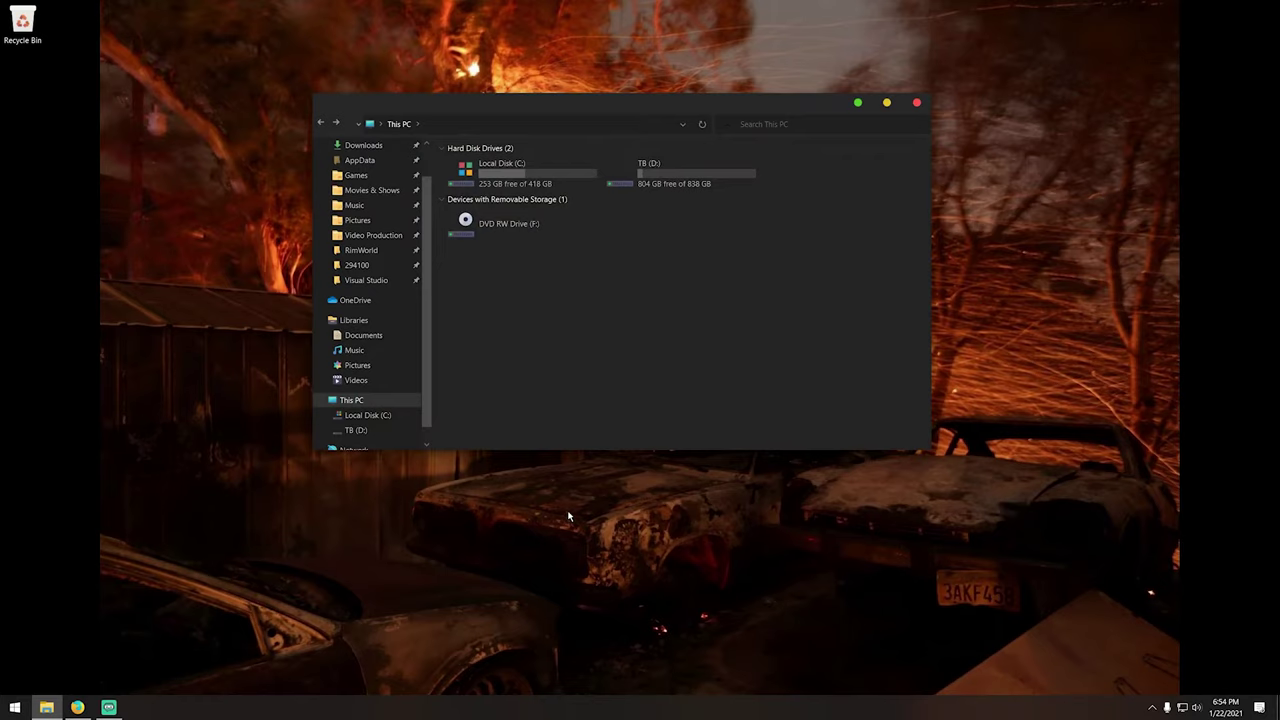
pyautogui.doubleClick(533, 176)
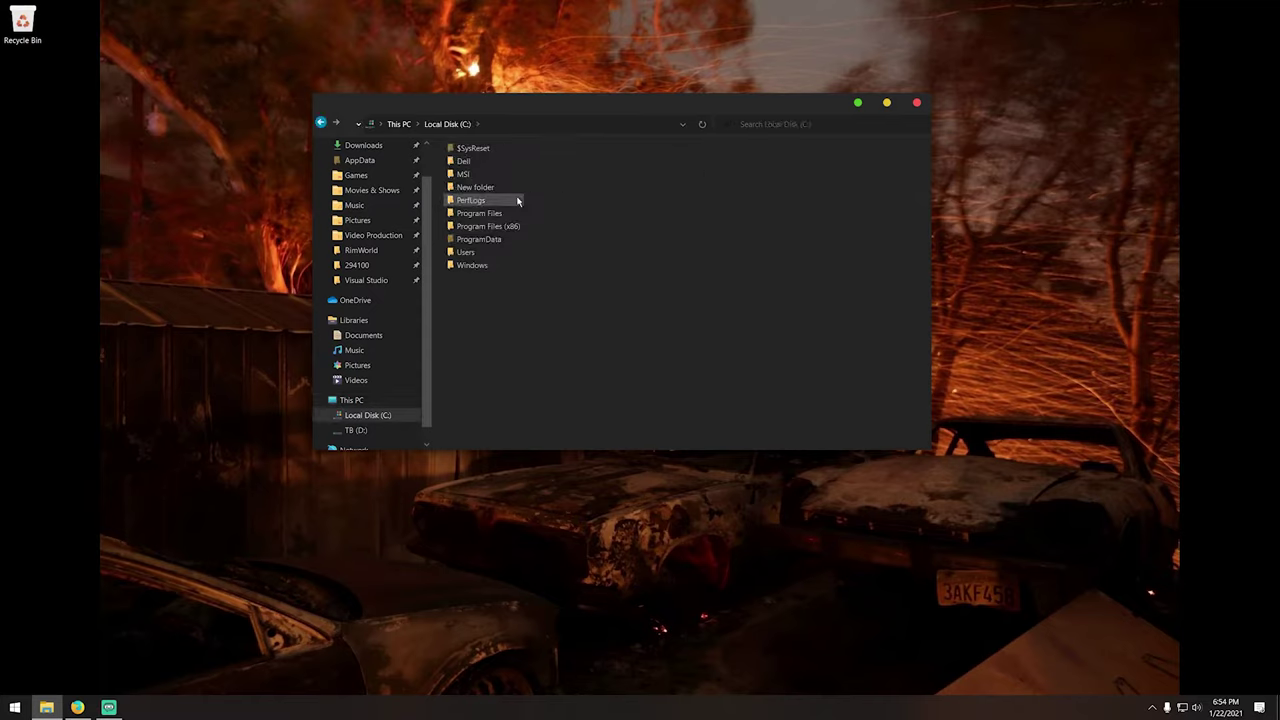
# Step: Browse through Users and the user's profile folder to Downloads, and reopen Downloads from the Favorites list
pyautogui.doubleClick(477, 255)
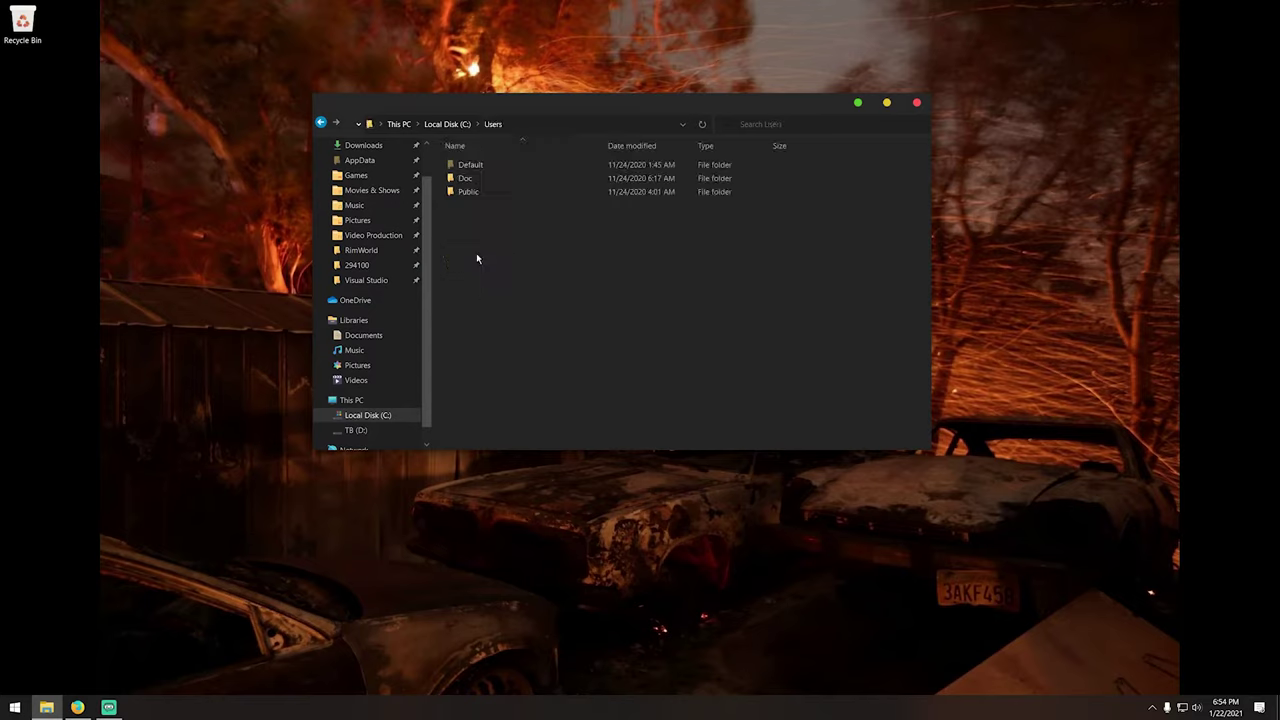
pyautogui.doubleClick(484, 178)
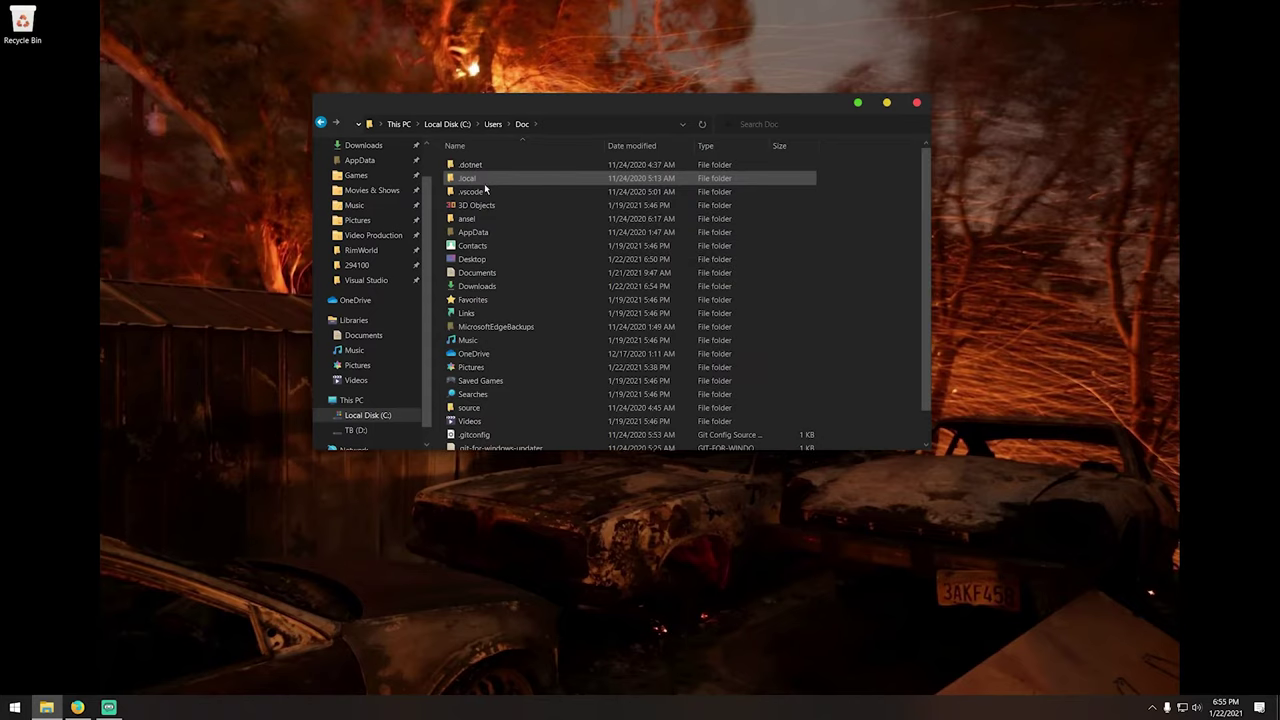
pyautogui.doubleClick(504, 286)
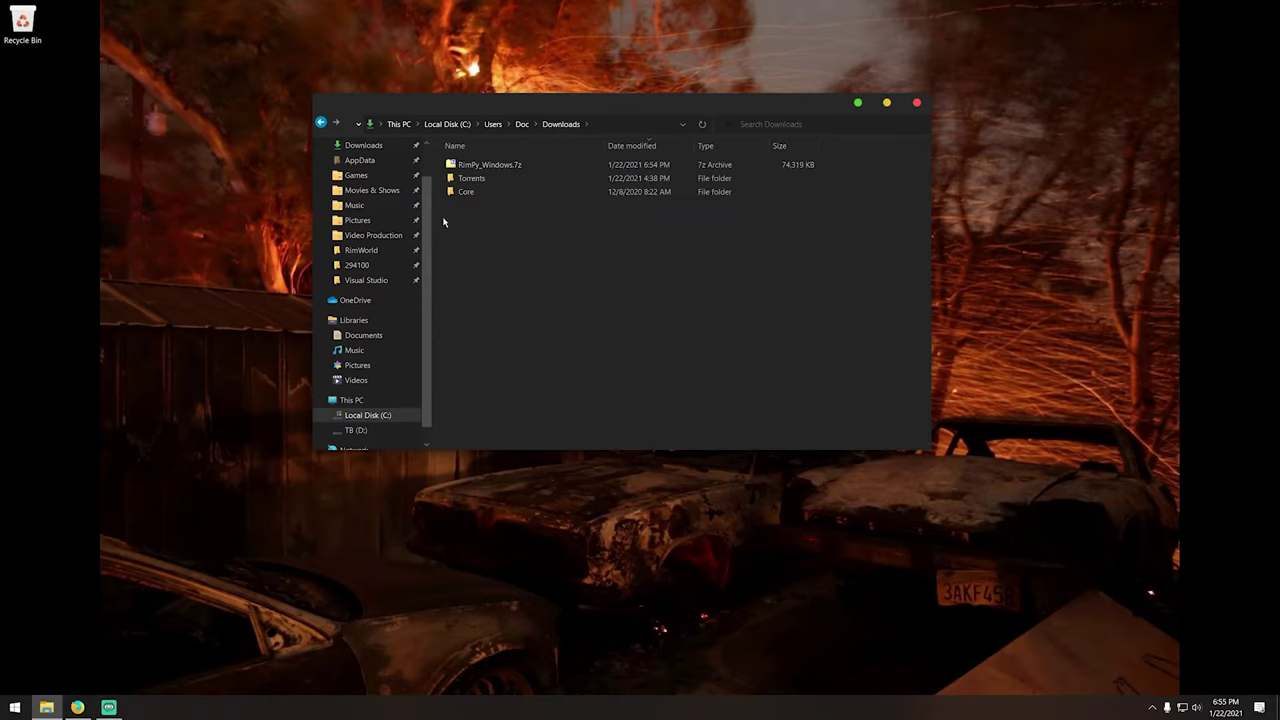
pyautogui.scroll(1, 366, 160)
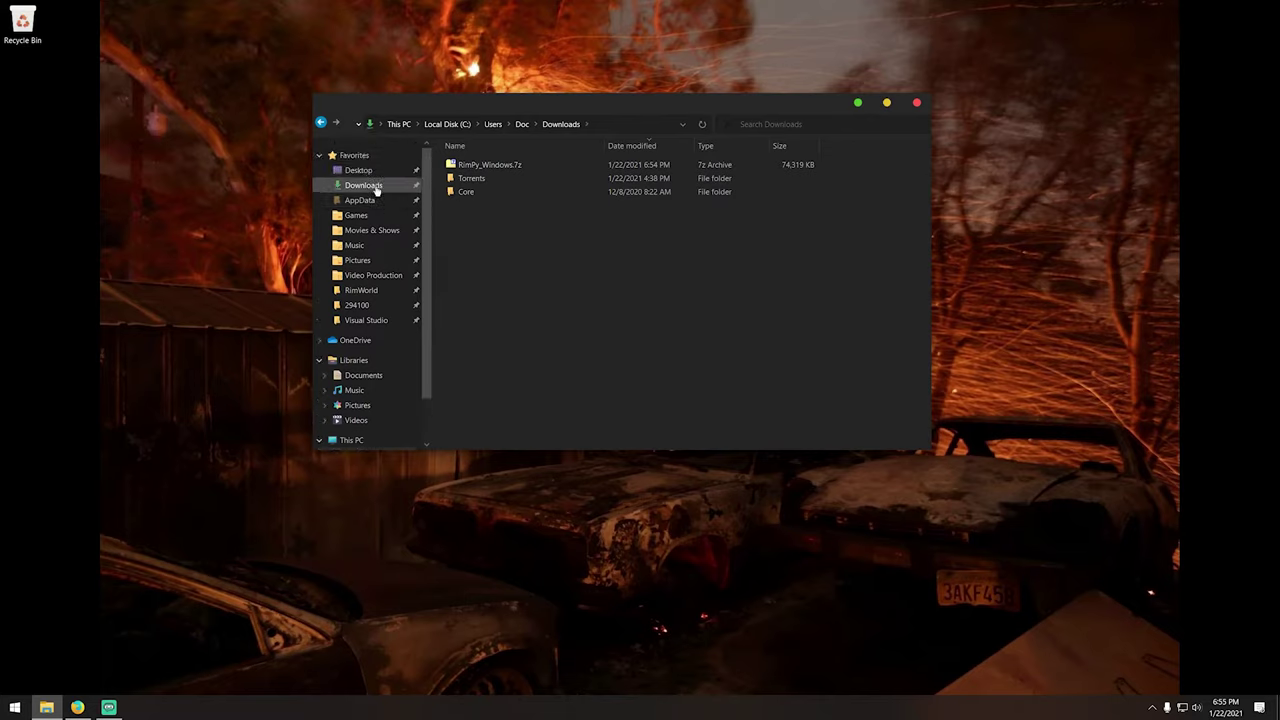
pyautogui.click(376, 187)
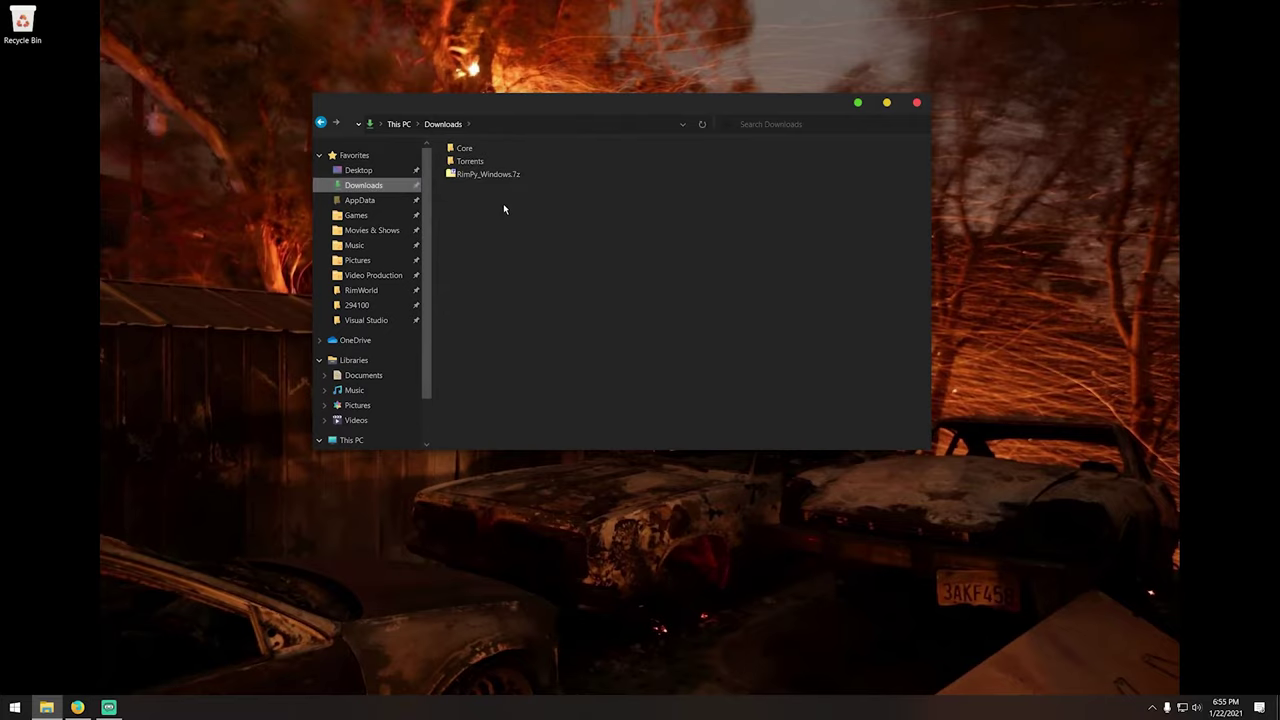
# Step: Open the RimPy_Windows.7z archive and extract its RimPy_Windows folder to the desktop
pyautogui.click(494, 178)
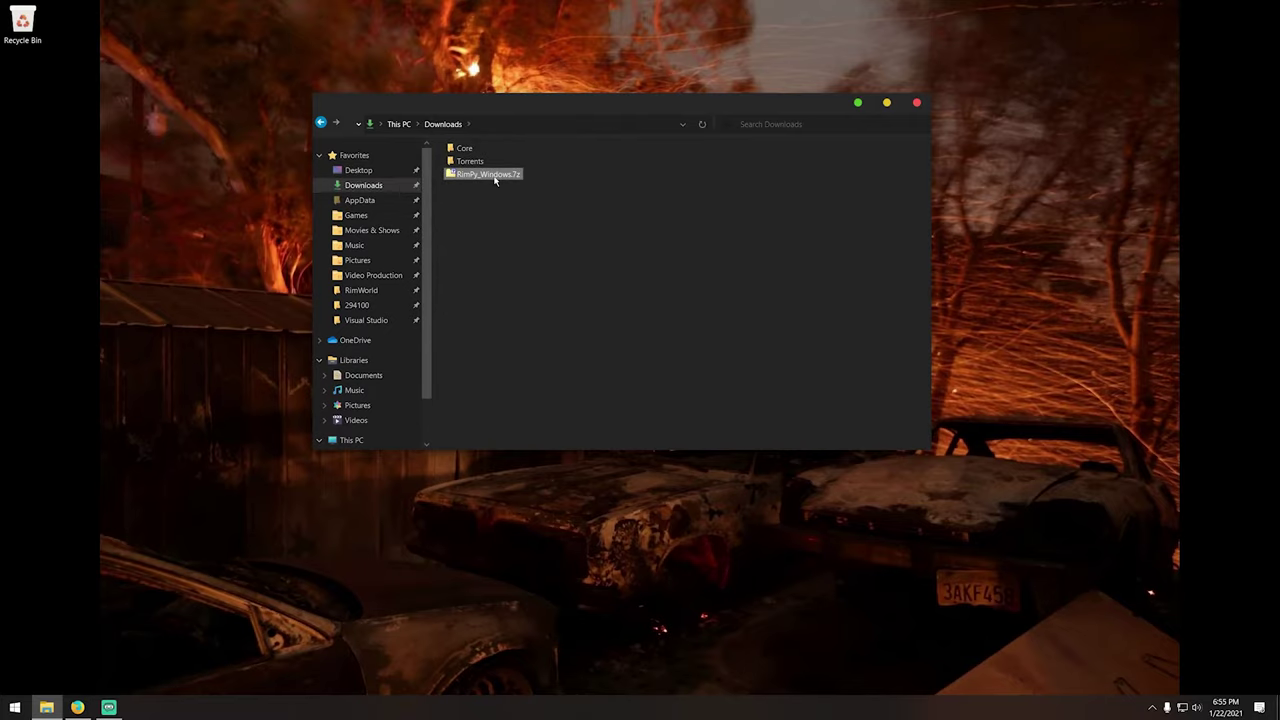
pyautogui.doubleClick(494, 178)
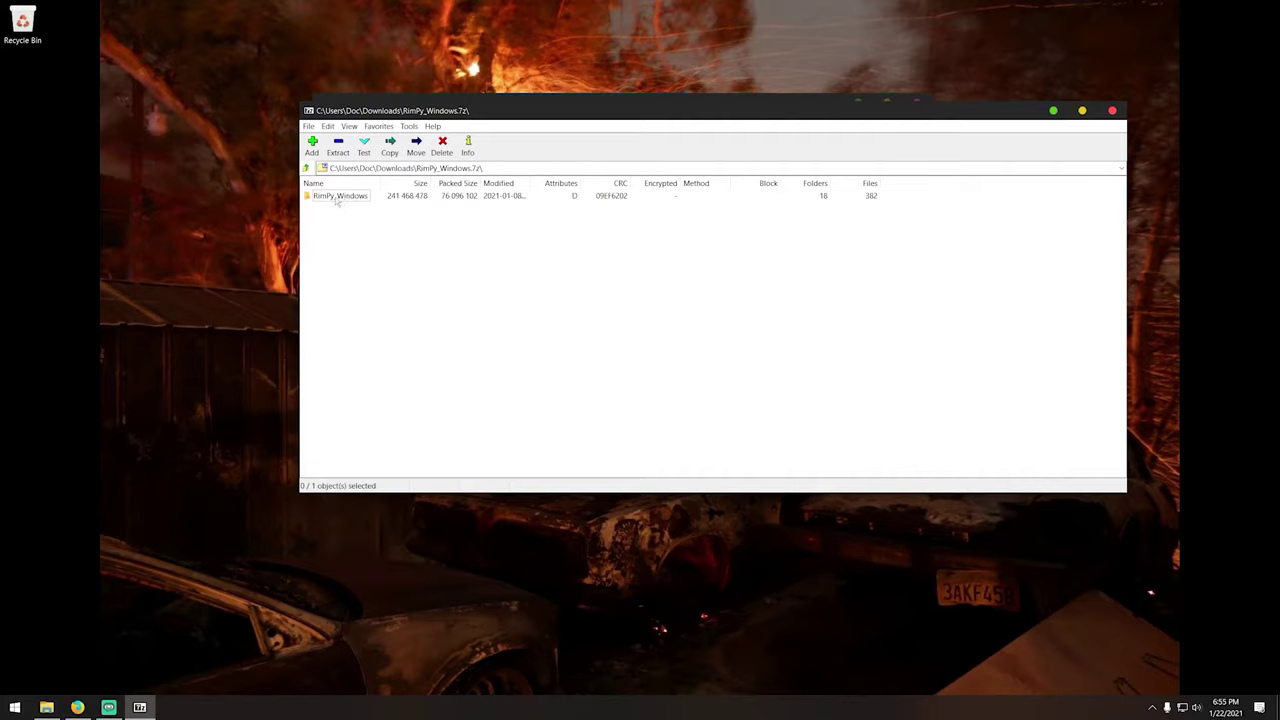
pyautogui.moveTo(338, 199); pyautogui.dragTo(88, 126)
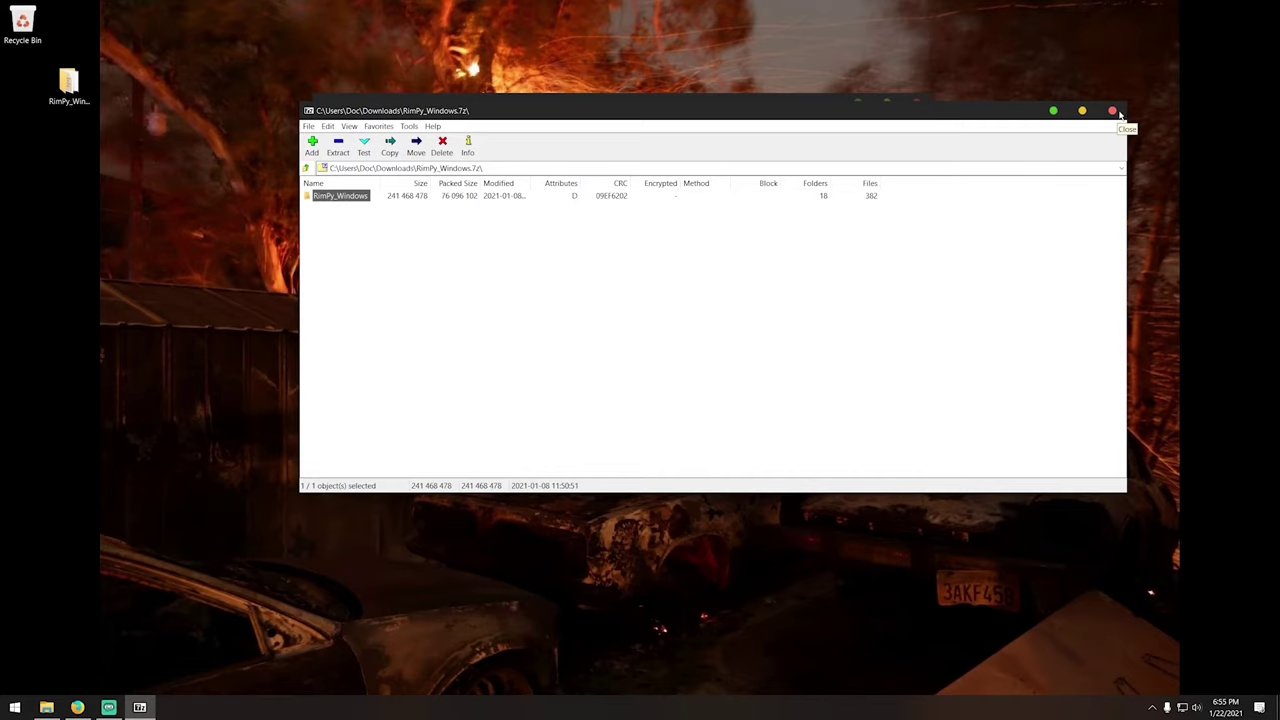
# Step: Close the archive and Downloads windows and place the RimPy_Windows folder directly beneath the Recycle Bin on the desktop
pyautogui.click(1120, 113)
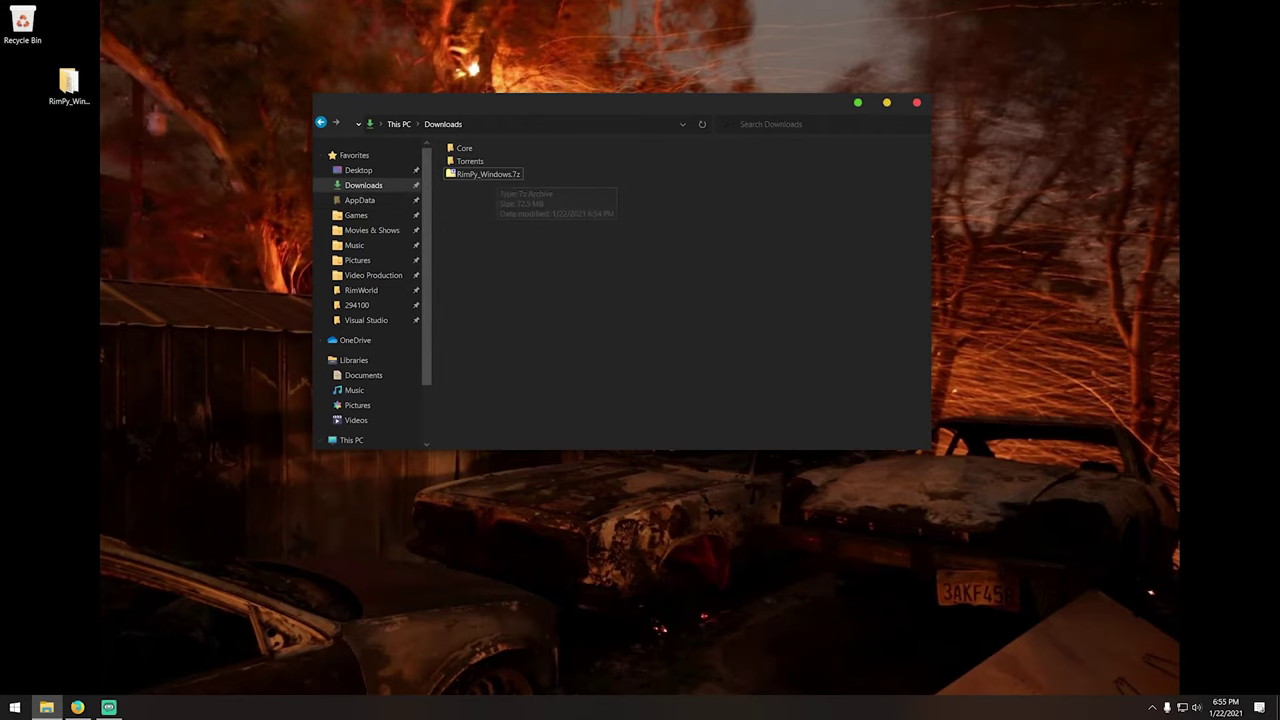
pyautogui.click(917, 104)
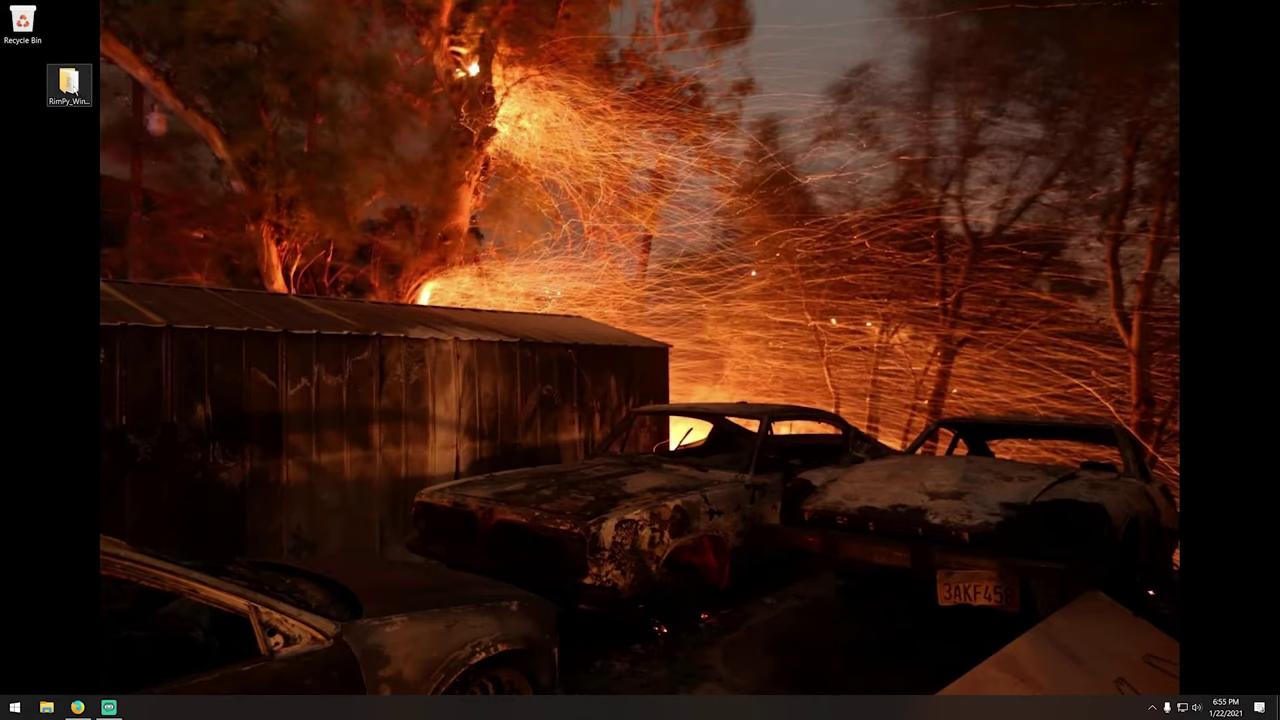
pyautogui.moveTo(72, 90); pyautogui.dragTo(22, 90)
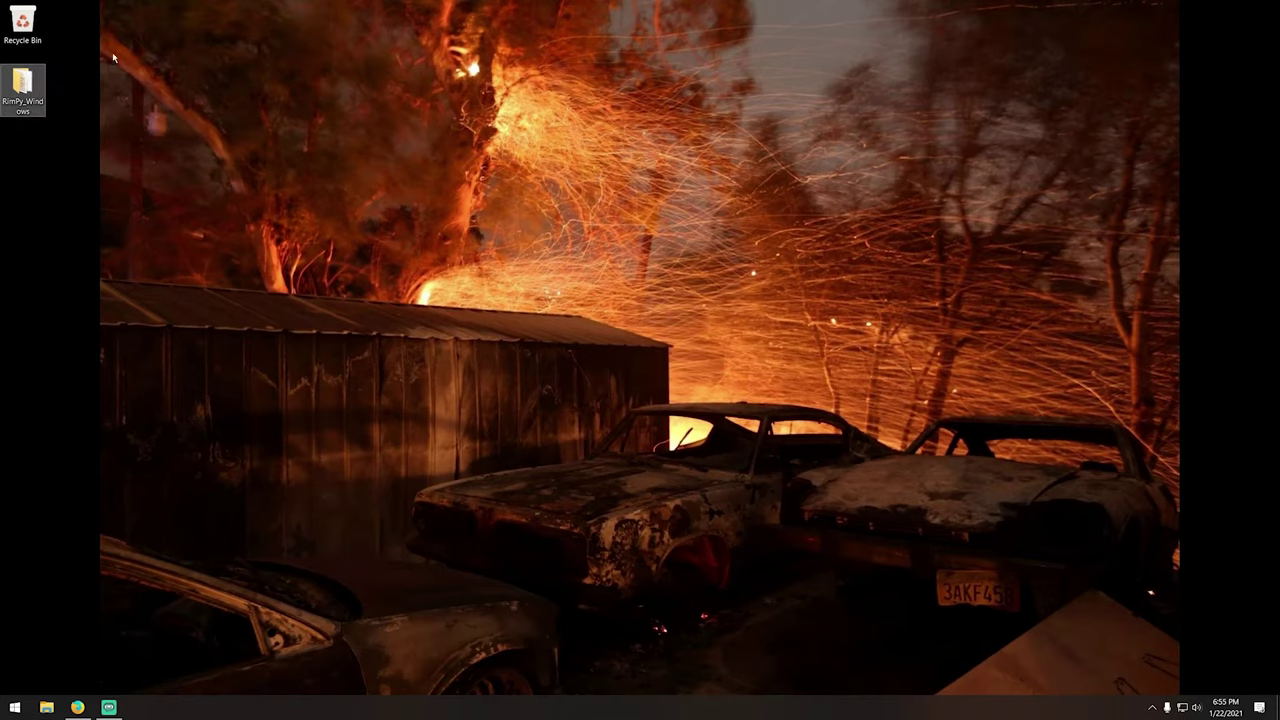
# Step: Open the RimPy_Windows folder and create a shortcut to RimPy.exe in it
pyautogui.doubleClick(22, 88)
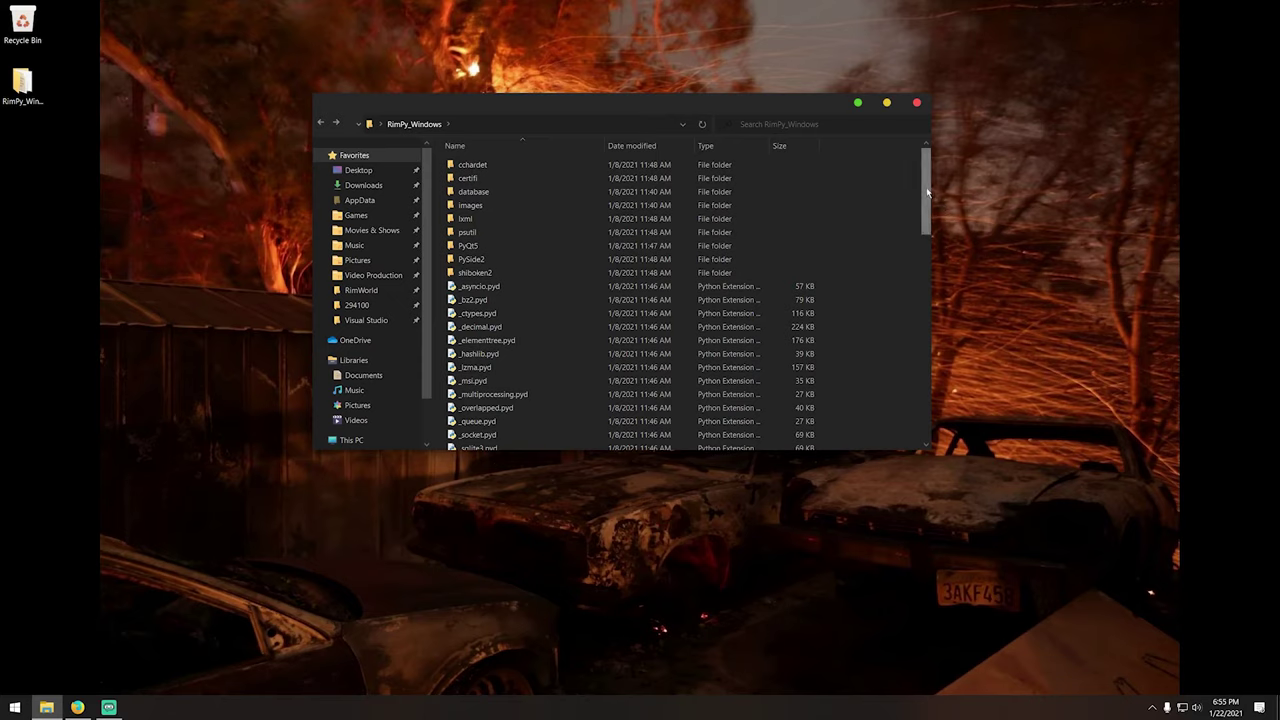
pyautogui.moveTo(926, 196); pyautogui.dragTo(901, 425)
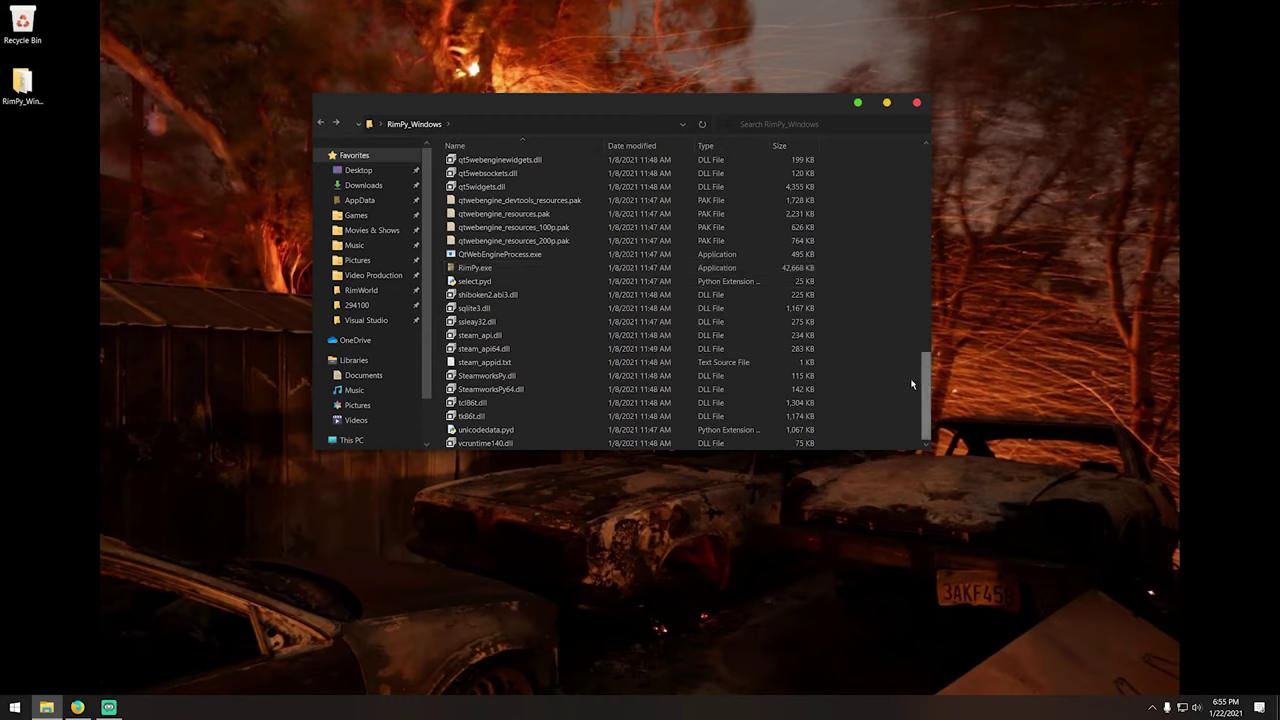
pyautogui.rightClick(496, 269)
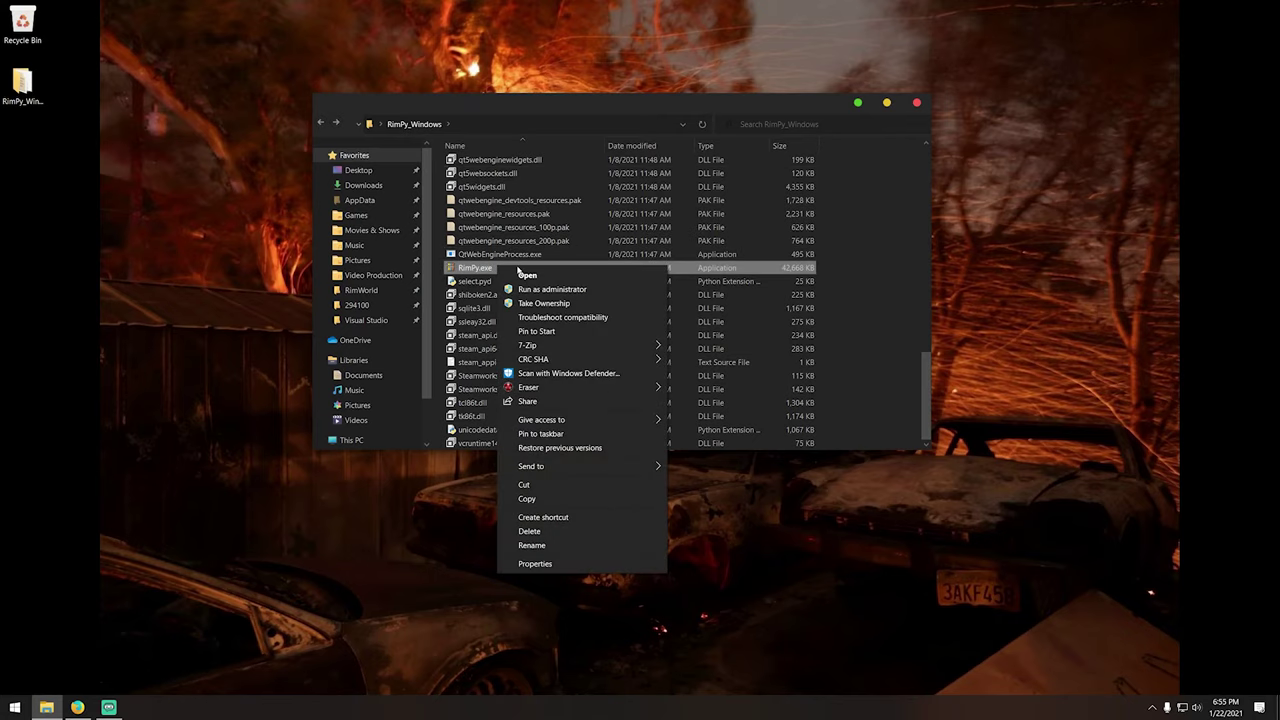
pyautogui.click(572, 516)
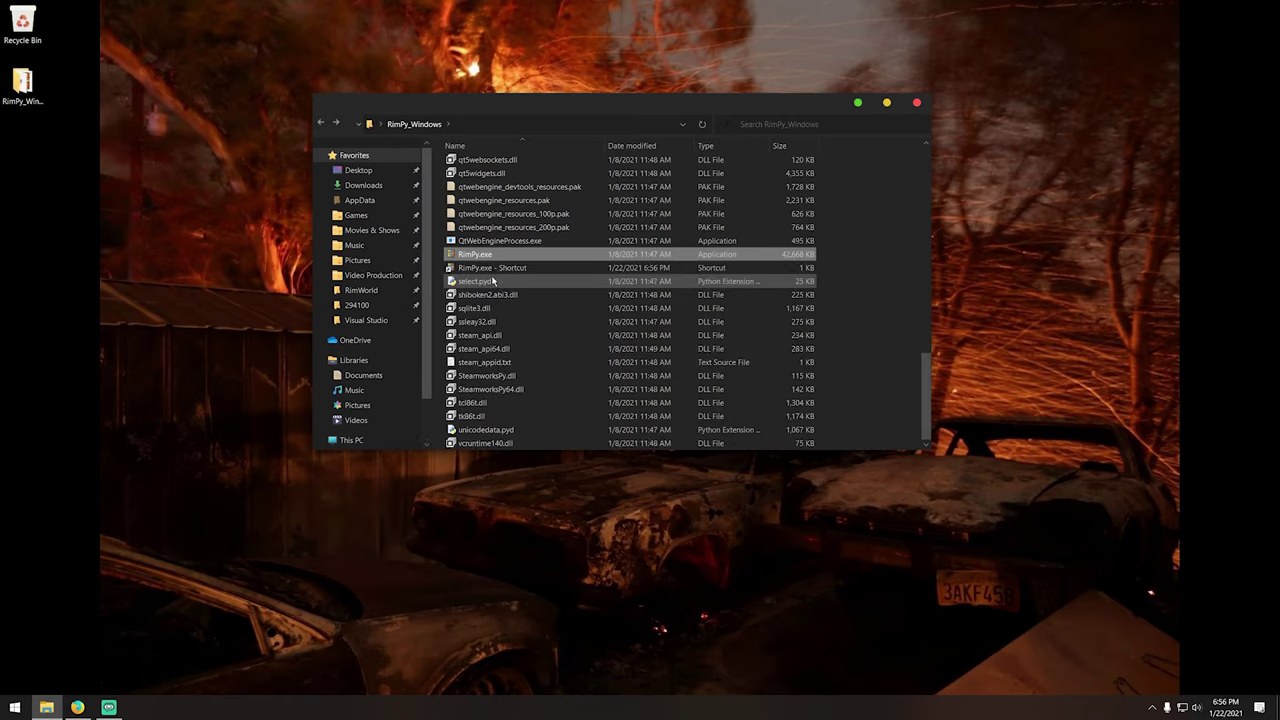
# Step: Move the RimPy.exe shortcut to the upper-right corner of the desktop and launch RimPy from it
pyautogui.moveTo(487, 272); pyautogui.dragTo(1230, 57)
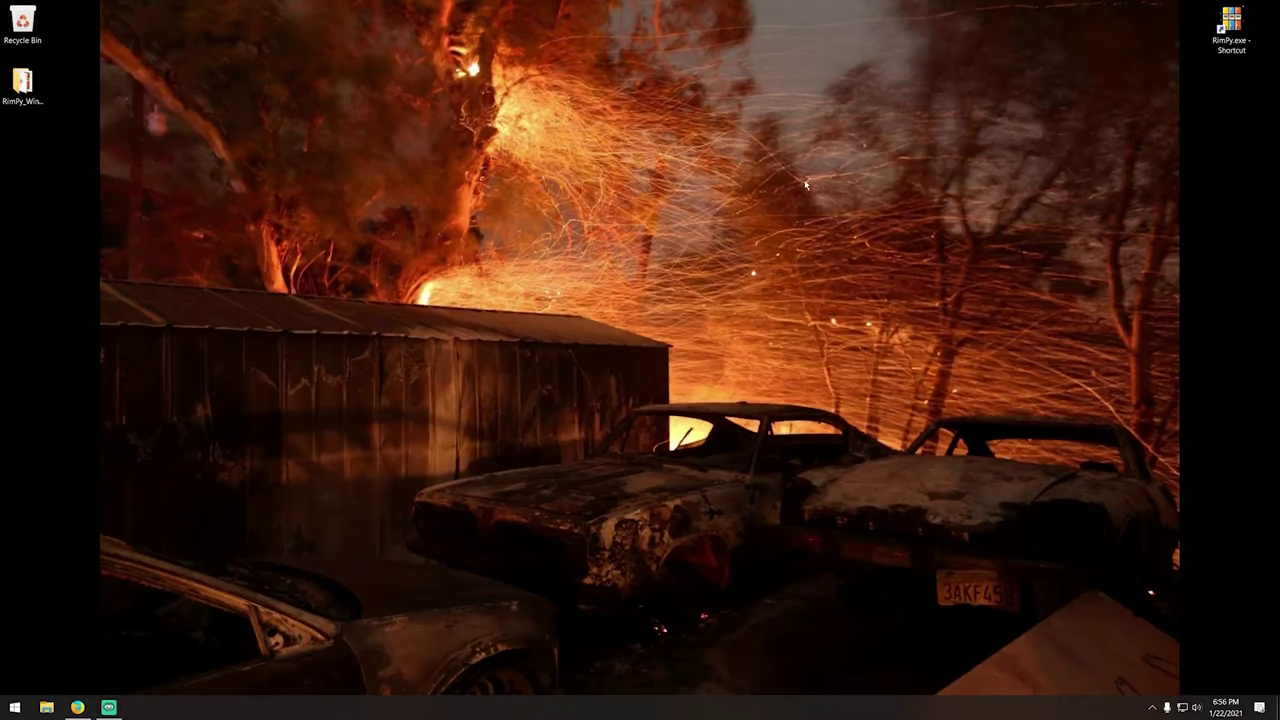
pyautogui.doubleClick(1228, 40)
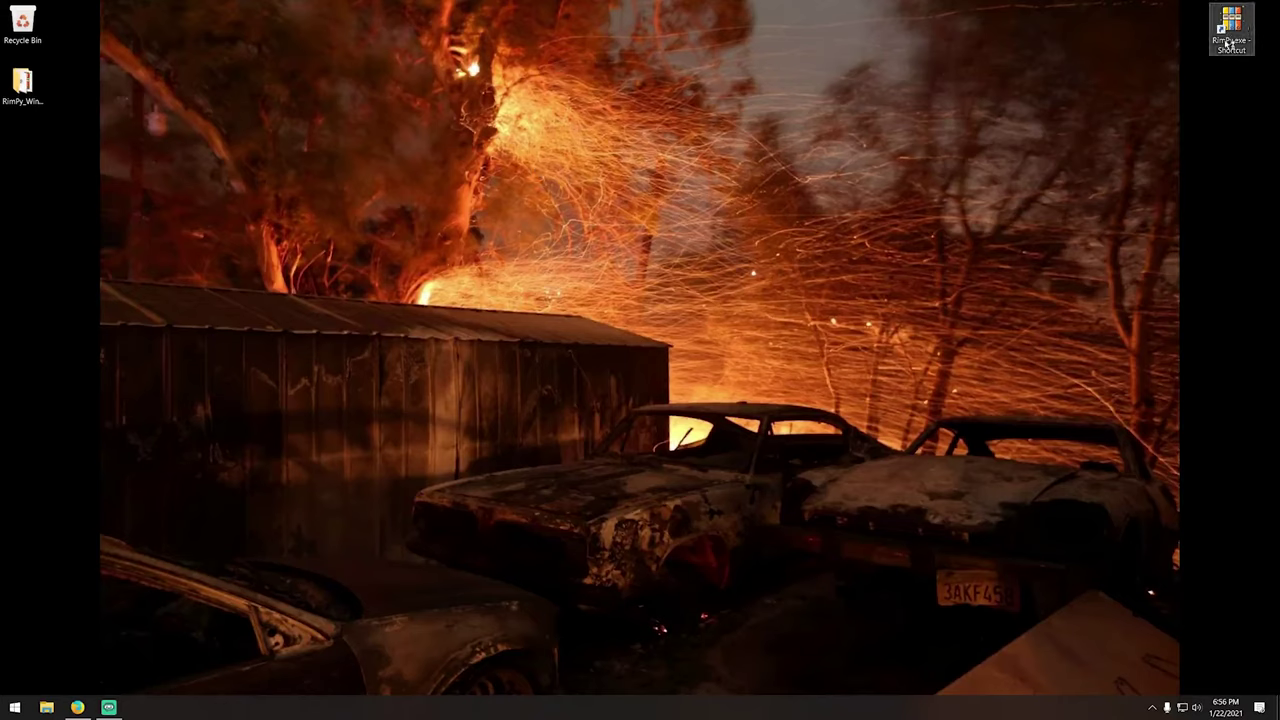